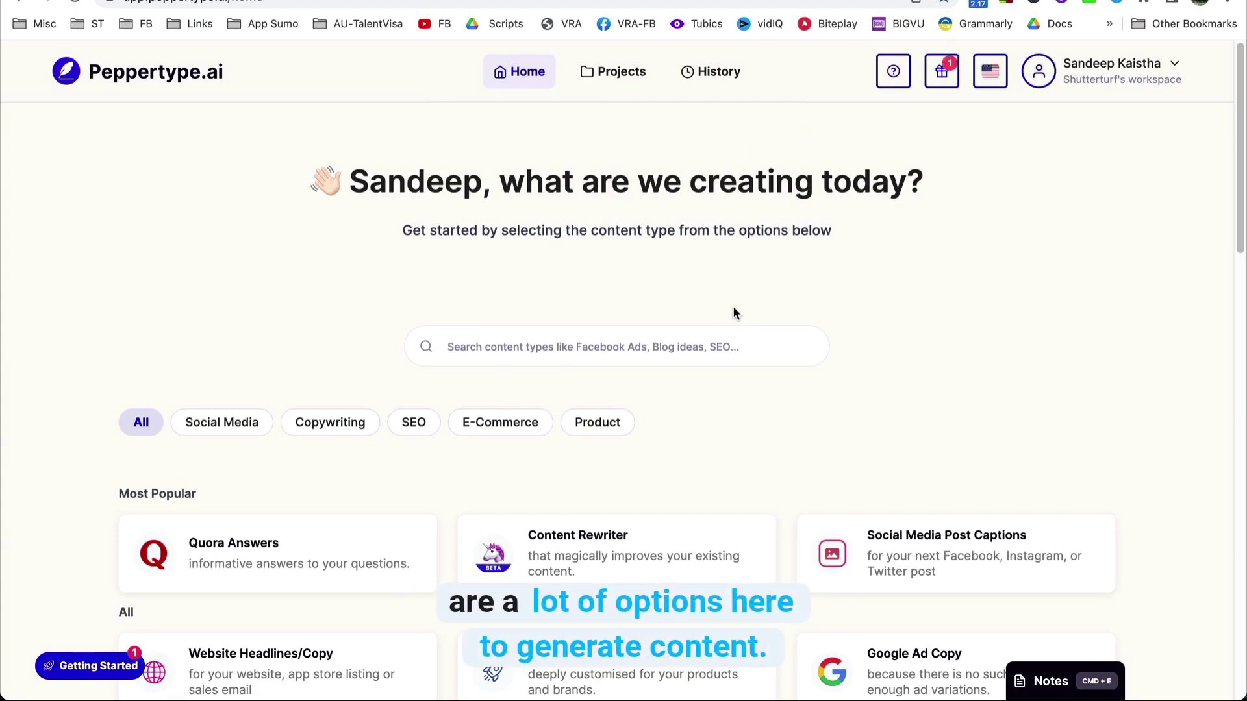
# Look through the available content types and open the Brand/Product Descriptions generator.
pyautogui.scroll(-4, 742, 316)
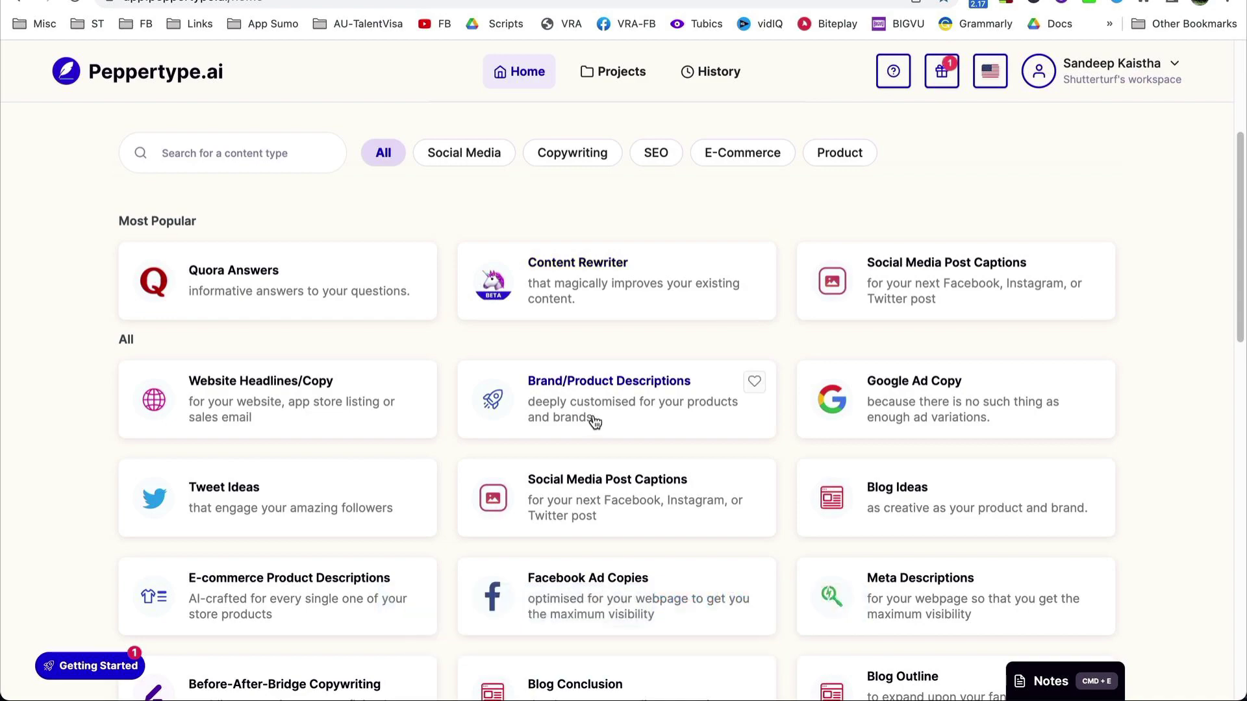
pyautogui.scroll(-10, 724, 403)
pyautogui.scroll(-6, 726, 404)
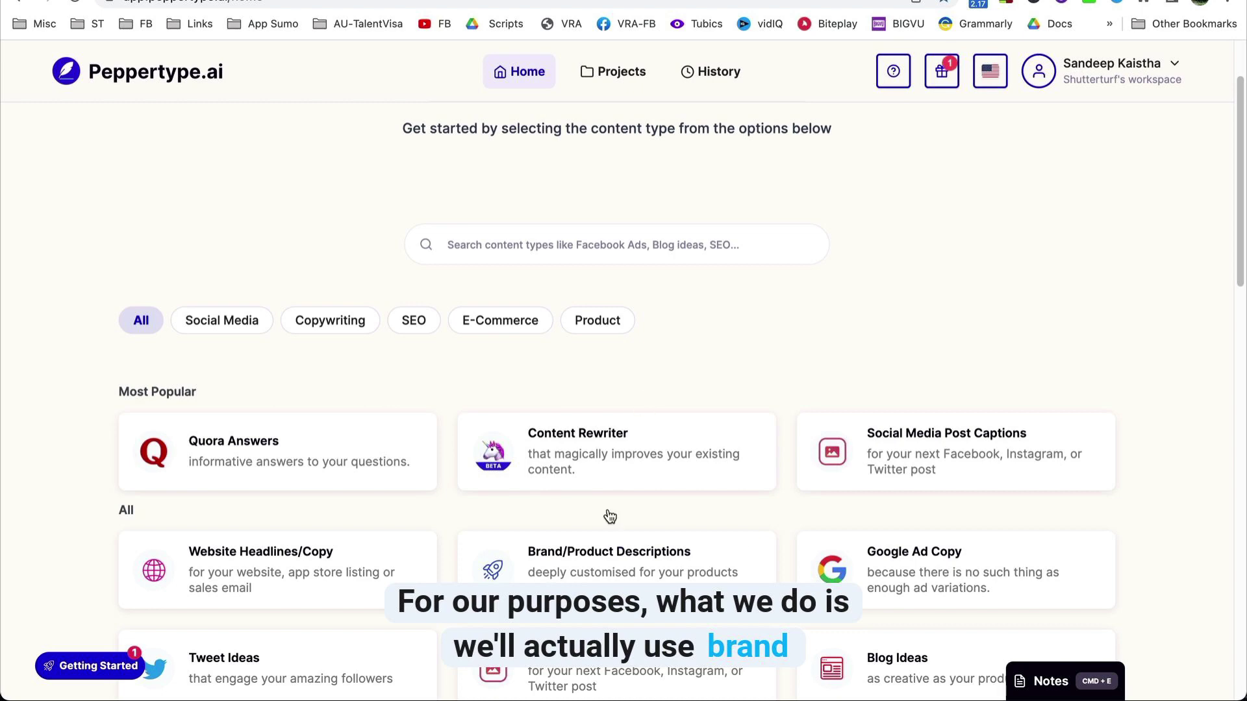
pyautogui.click(639, 576)
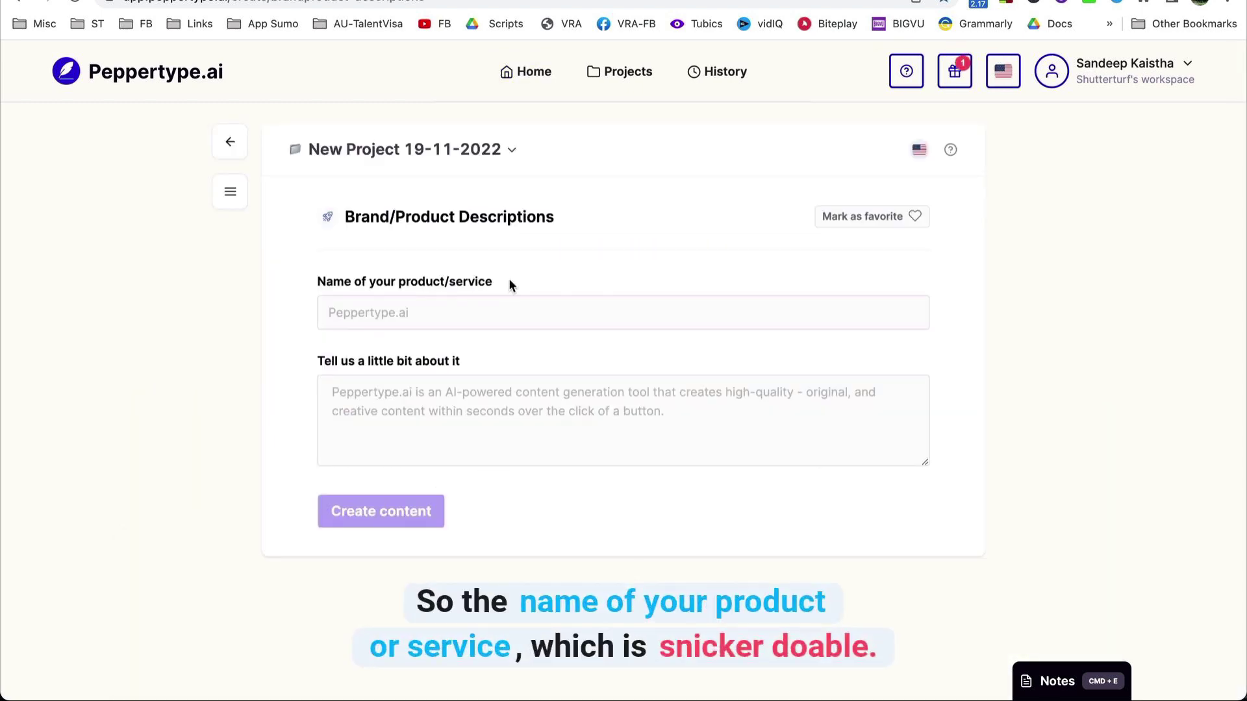
# Generate descriptions for Snicker Doodle, described as an eCommerce cookie business with All Natural Ingredients, superb texture and a beautiful cookie tin preserving freshness.
pyautogui.click(461, 315)
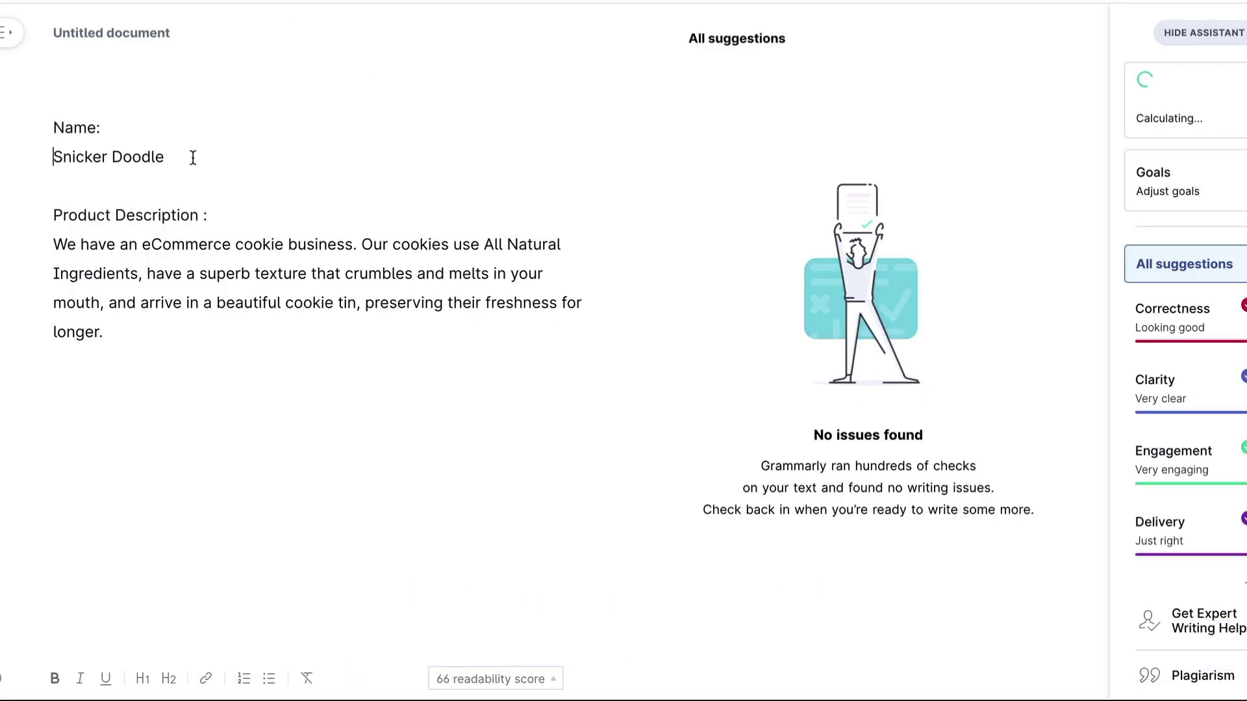
pyautogui.moveTo(193, 158); pyautogui.dragTo(41, 164)
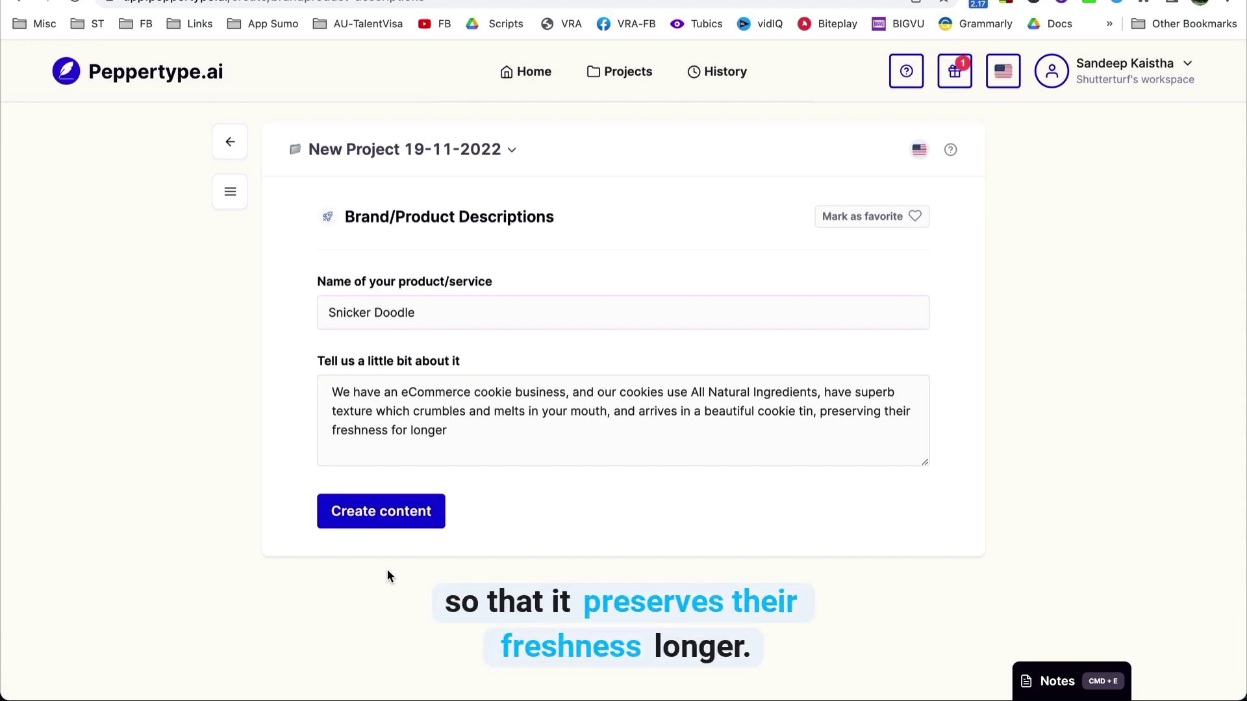
pyautogui.click(374, 507)
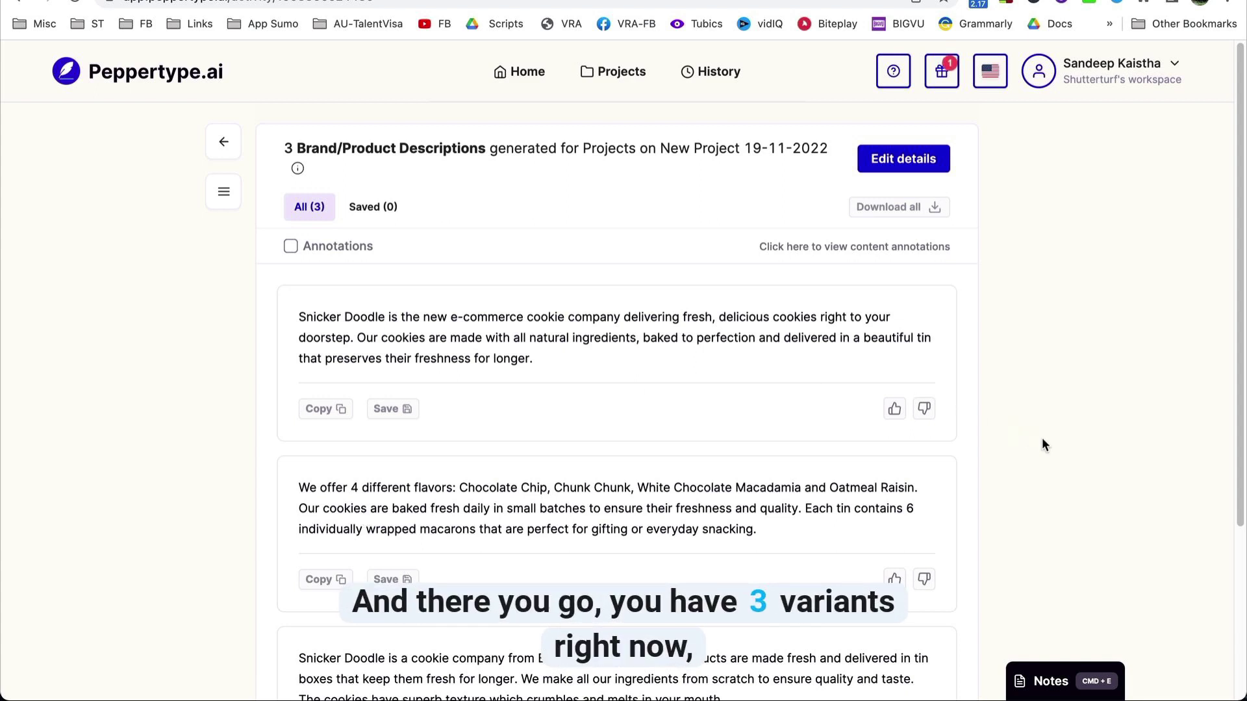
# Read through the generated brand/product descriptions for Snicker Doodle and compare the variants.
pyautogui.scroll(-1, 1045, 438)
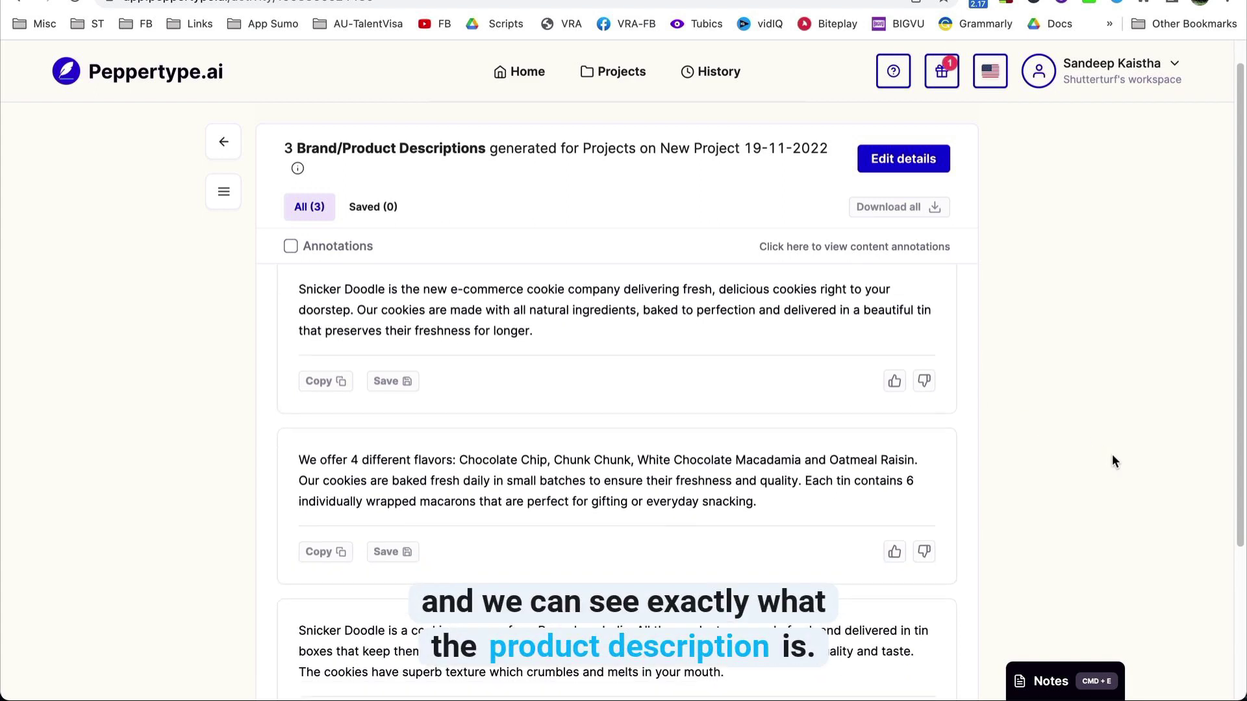
pyautogui.scroll(1, 103, 326)
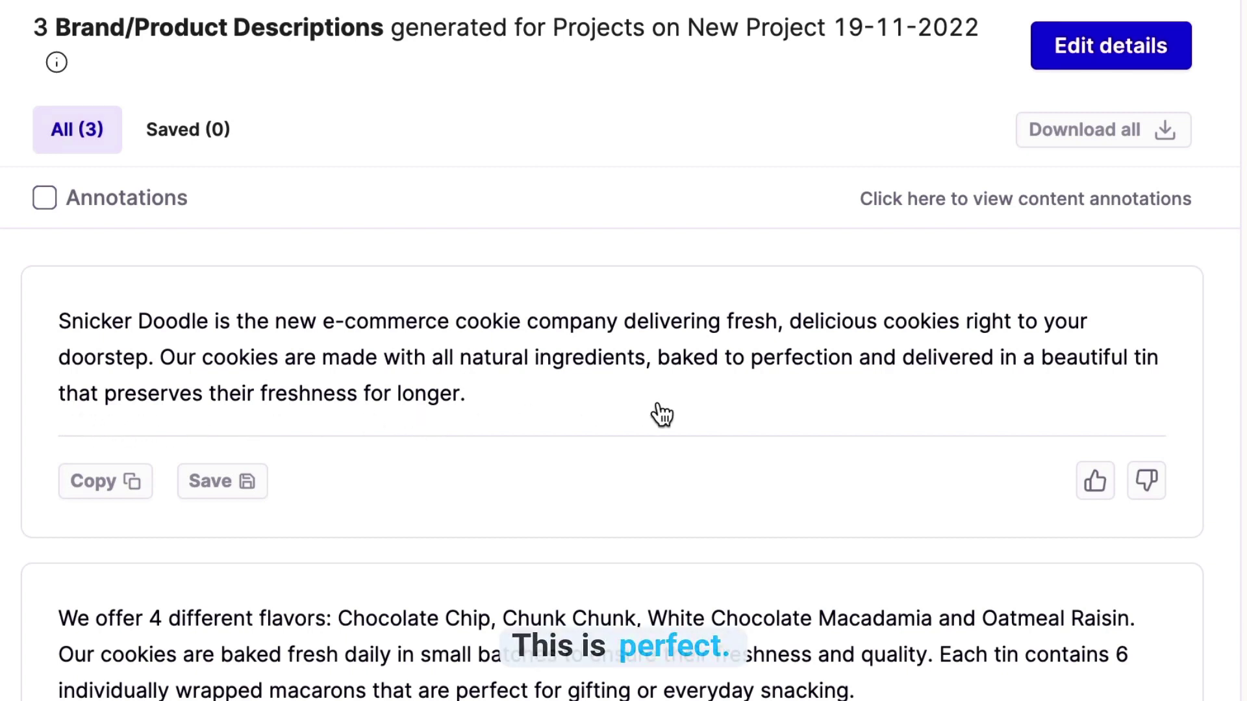
pyautogui.scroll(-2, 661, 415)
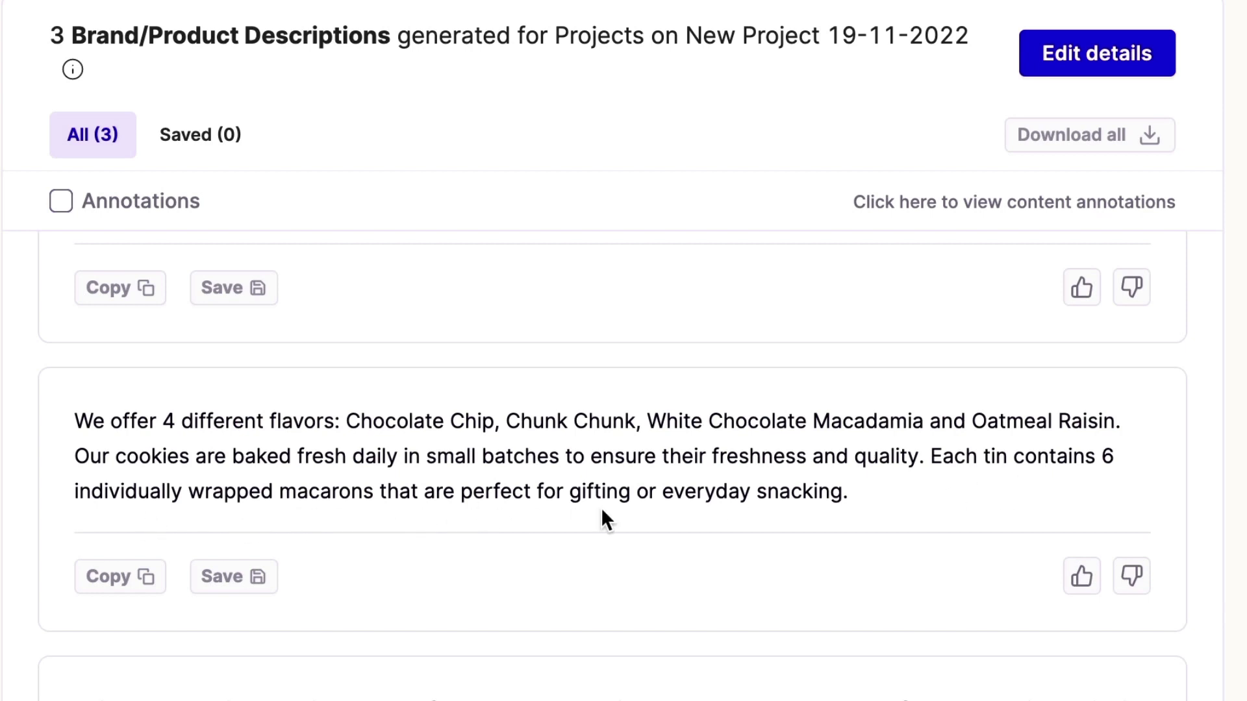
pyautogui.scroll(-2, 753, 532)
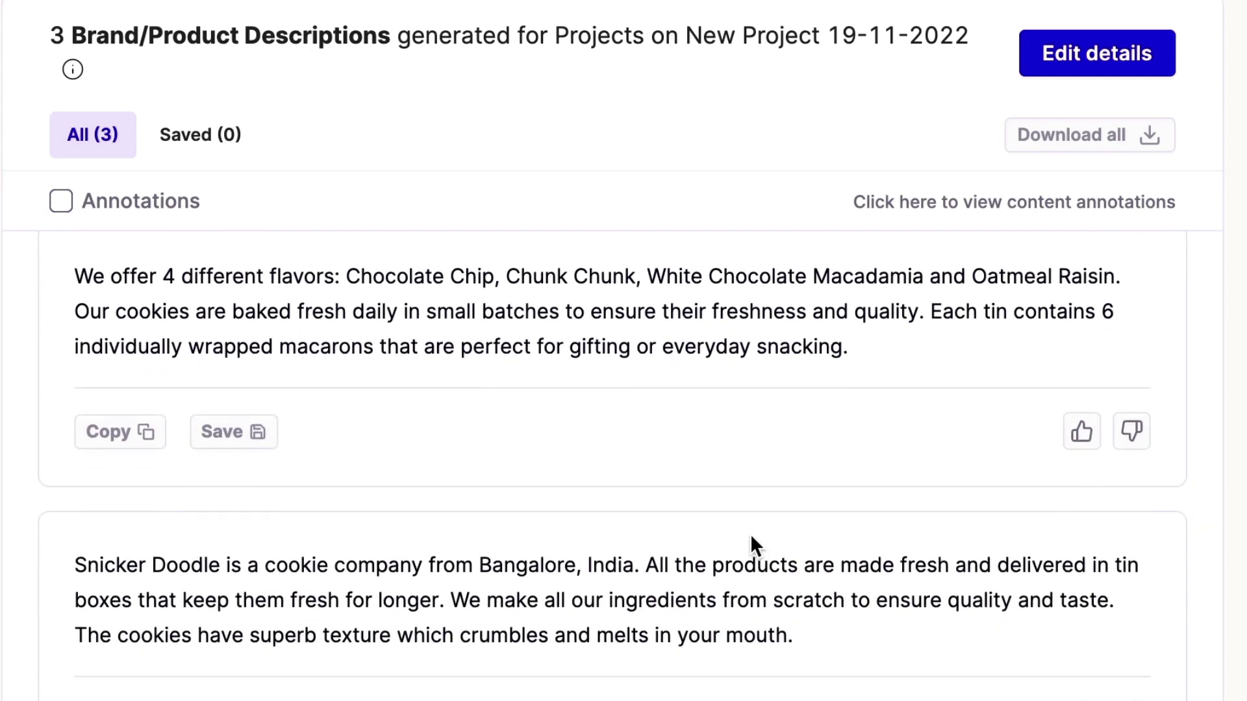
pyautogui.click(623, 646)
pyautogui.scroll(3, 598, 657)
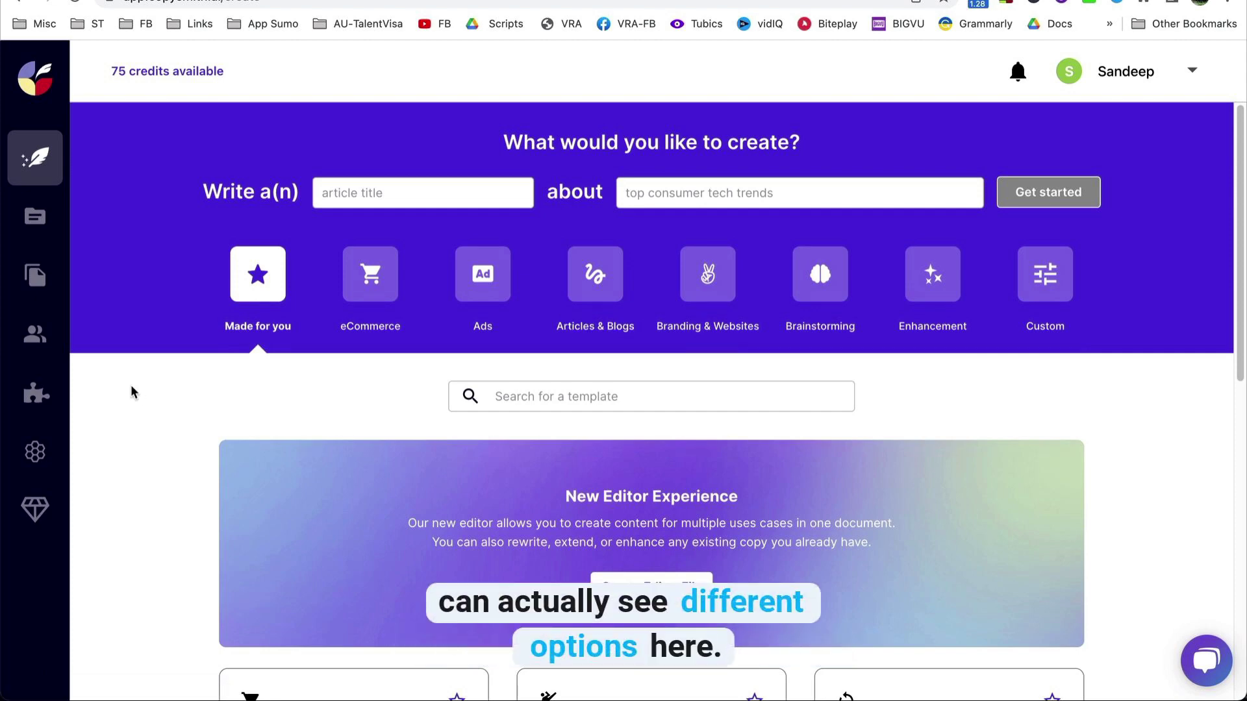
# Switch to Copysmith and look over the content templates offered on its create page.
pyautogui.scroll(-5, 189, 396)
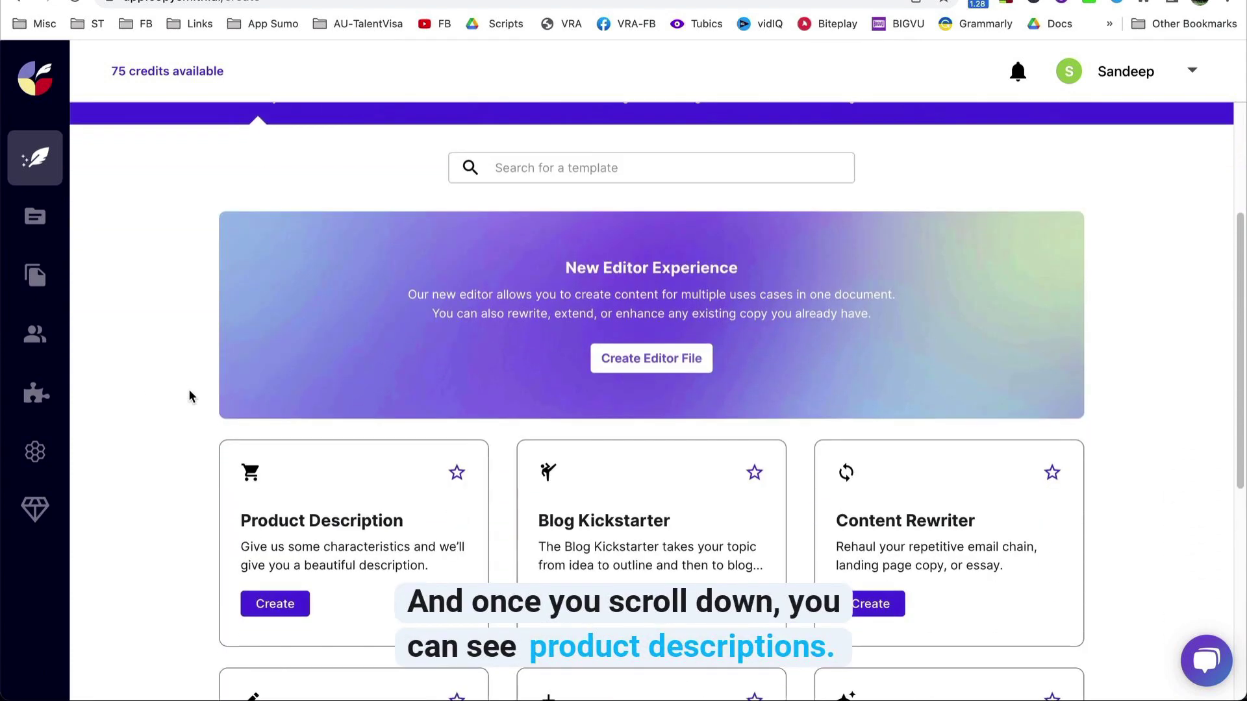
pyautogui.scroll(-10, 189, 396)
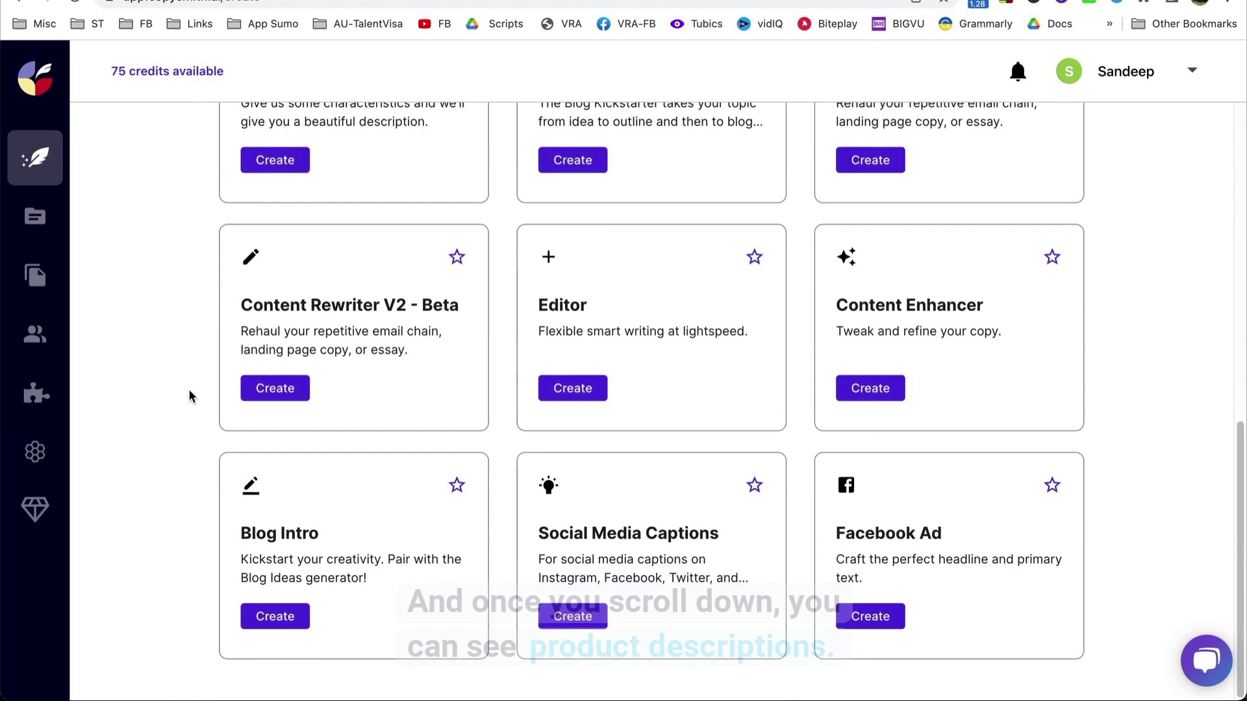
pyautogui.scroll(3, 189, 396)
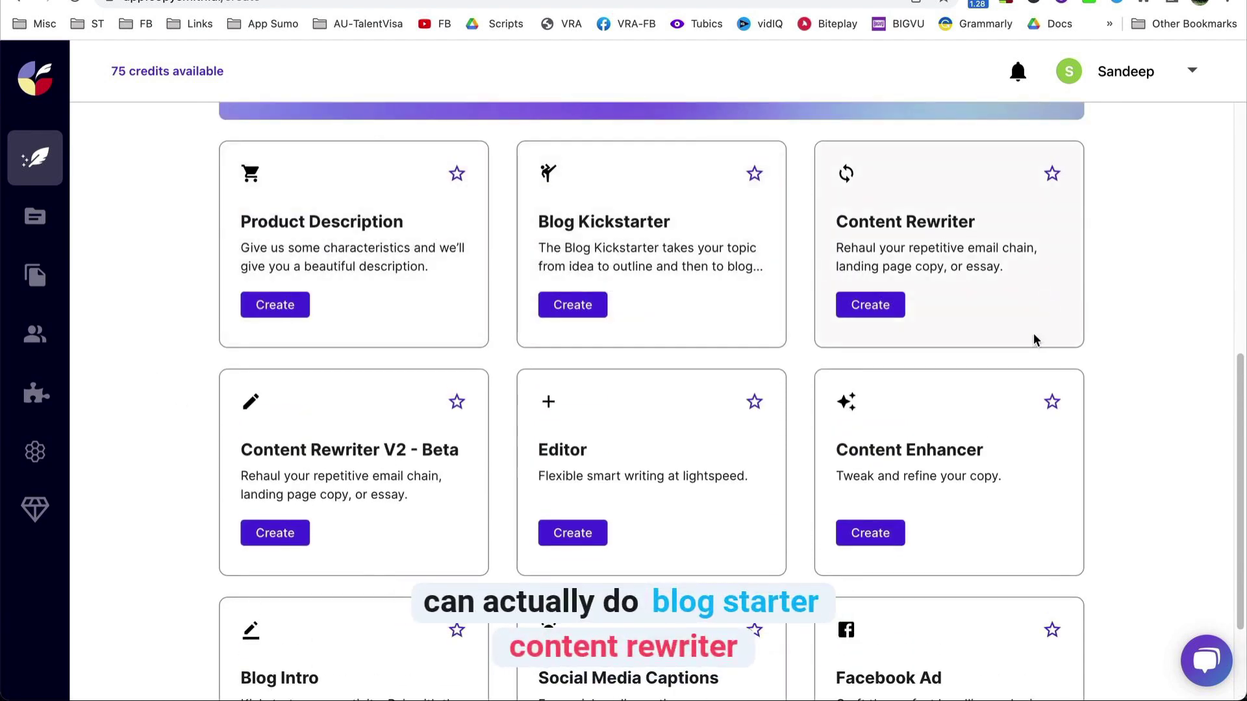
pyautogui.scroll(-1, 575, 459)
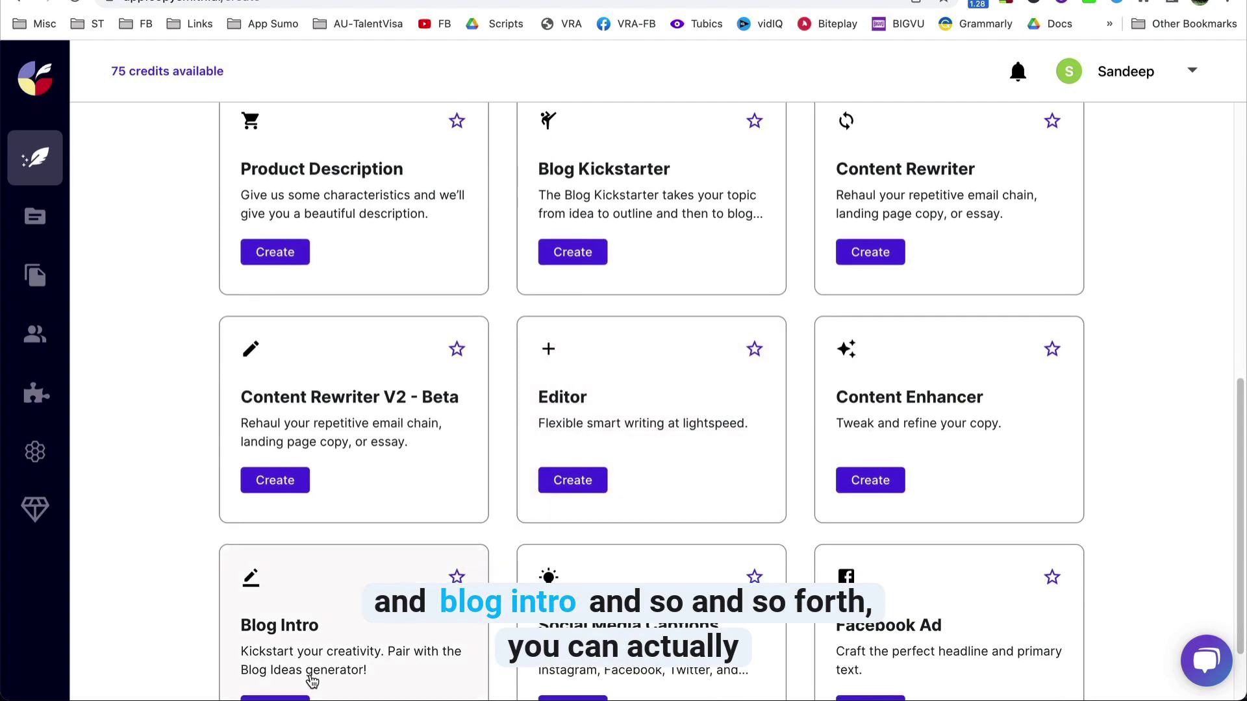
pyautogui.scroll(-2, 857, 533)
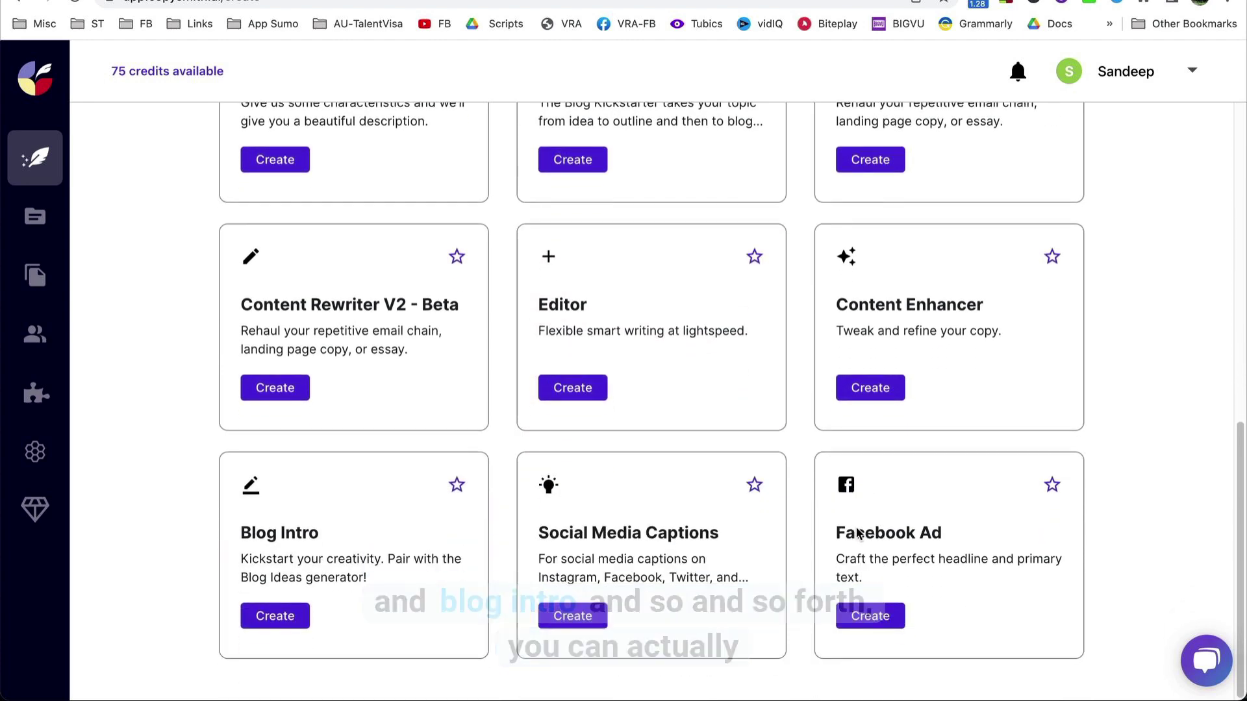
pyautogui.scroll(2, 909, 552)
pyautogui.scroll(5, 924, 557)
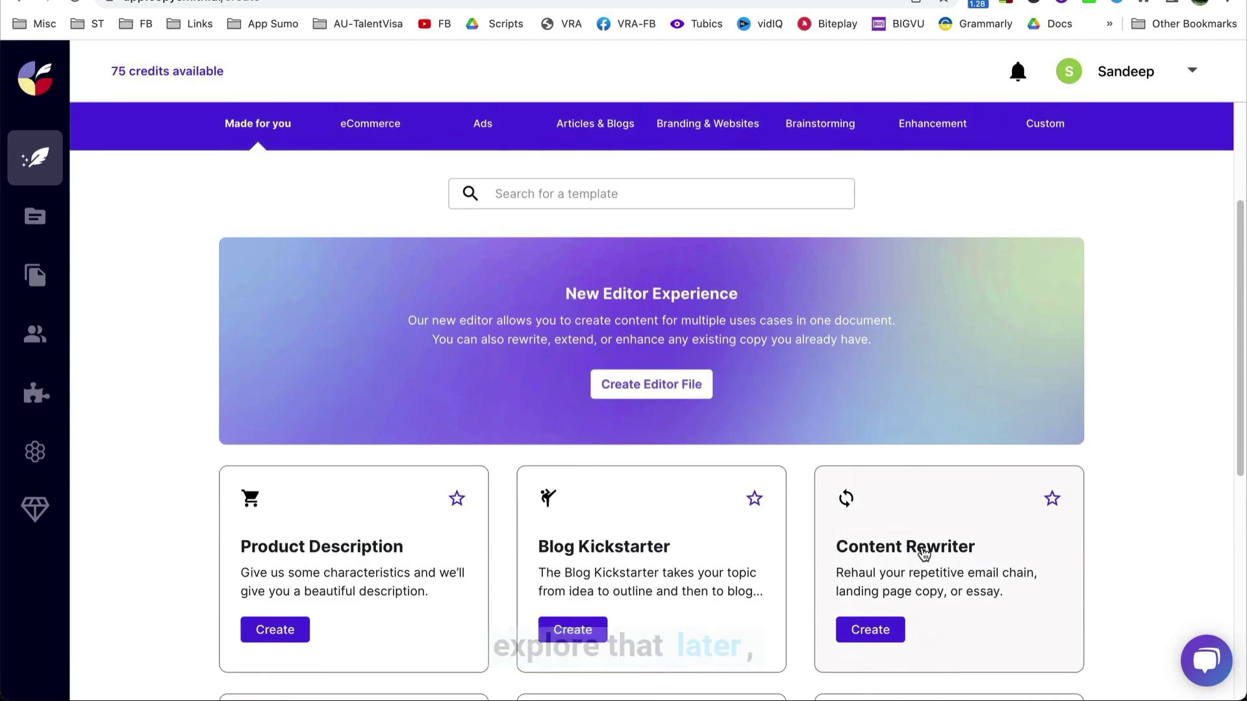
pyautogui.scroll(-1, 669, 533)
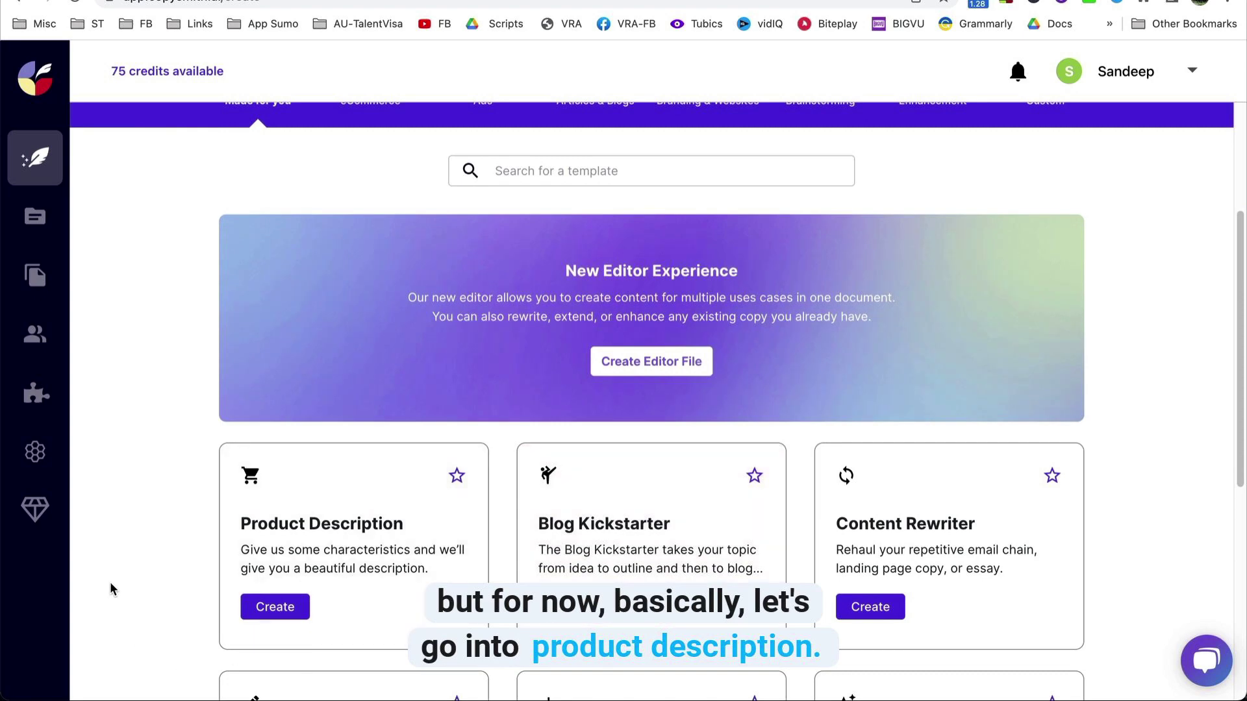
# Create a new Product Description file named Snicker Doodle in the Uncategorized location.
pyautogui.click(275, 607)
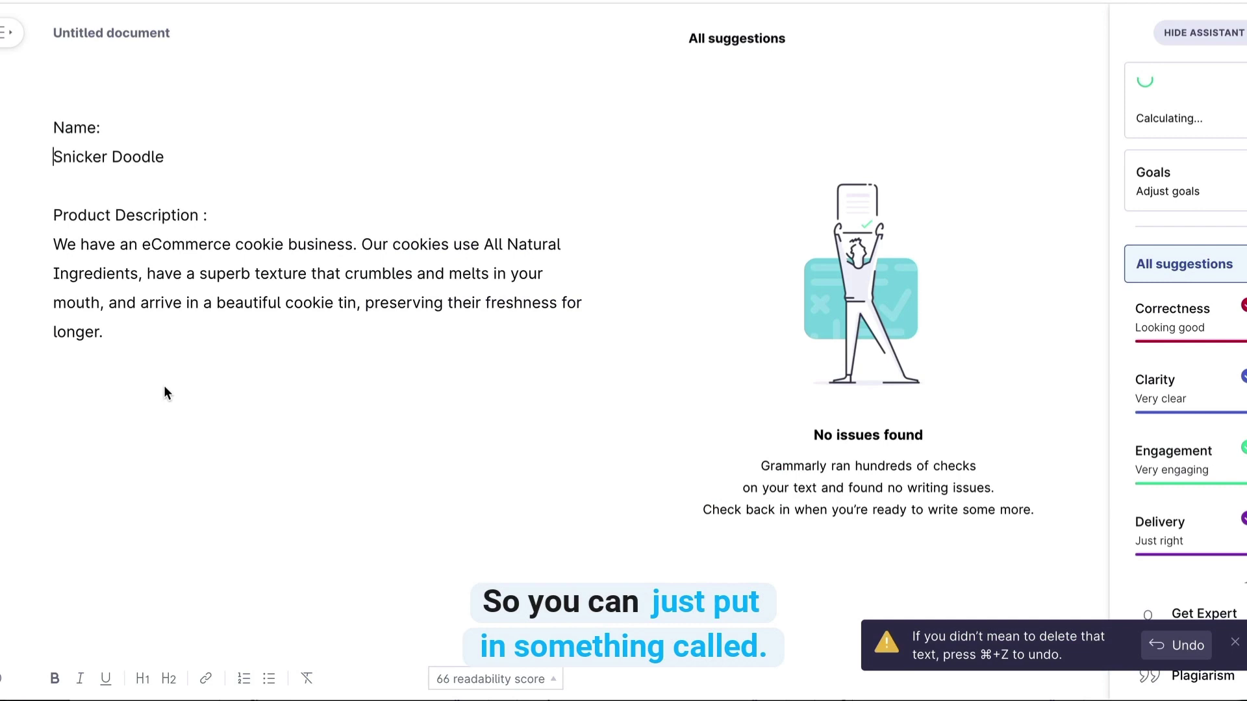
pyautogui.moveTo(165, 158); pyautogui.dragTo(40, 162)
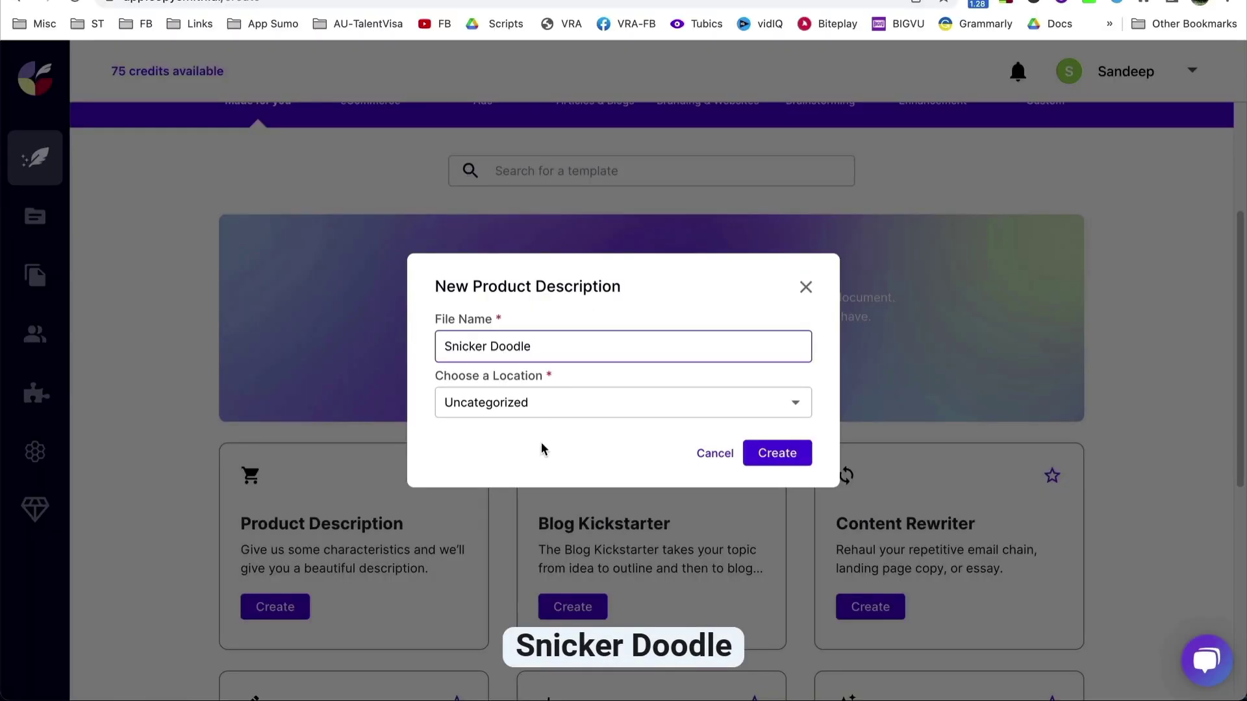
pyautogui.click(777, 453)
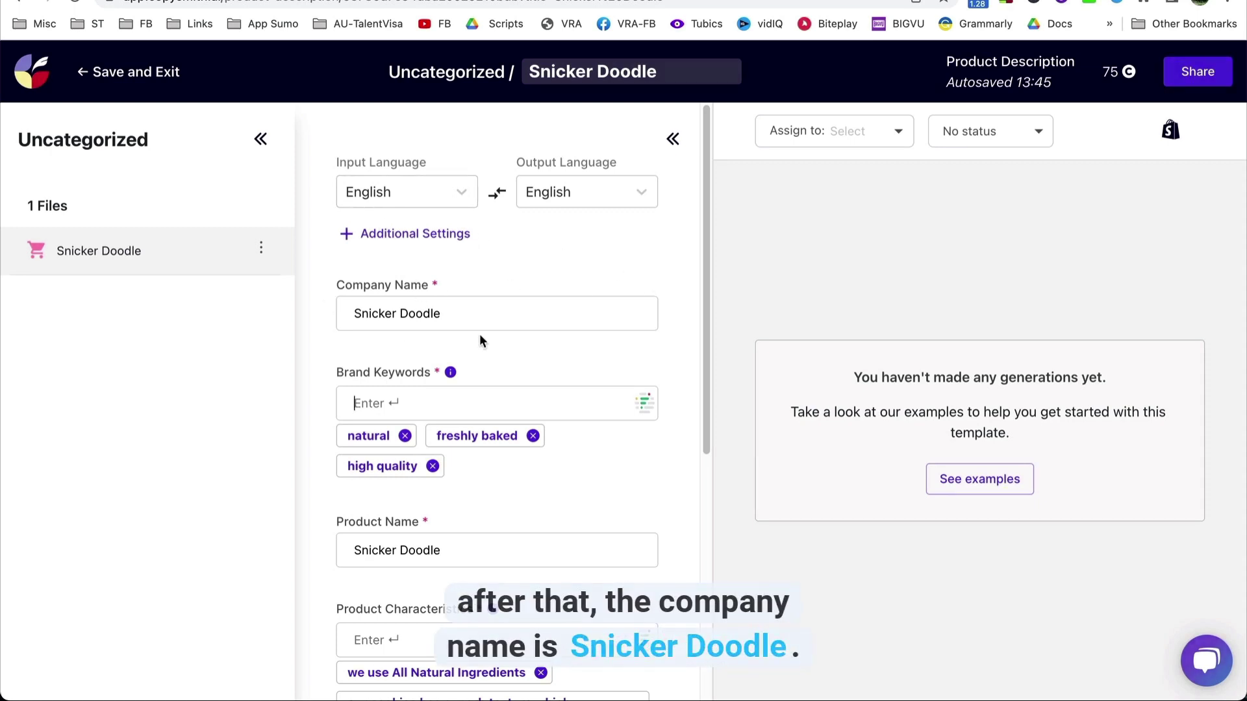
# Replace the product name in the product description form with "cookies".
pyautogui.scroll(-3, 551, 350)
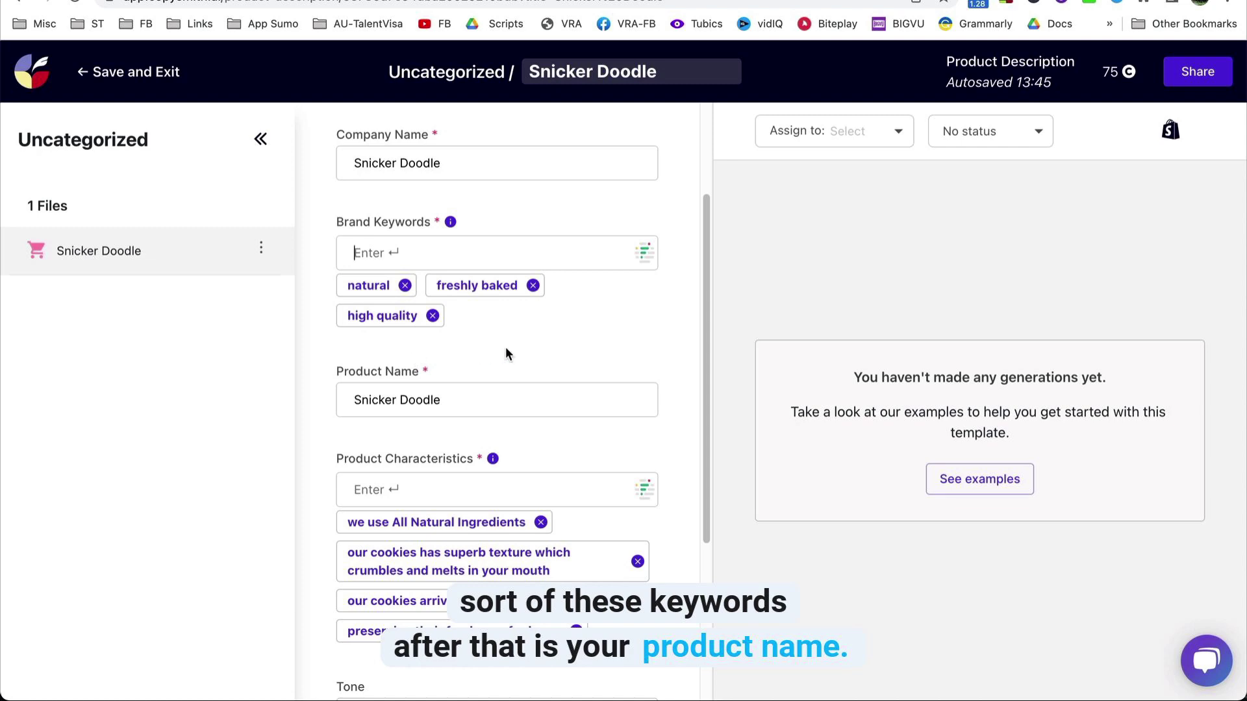
pyautogui.scroll(-1, 437, 378)
pyautogui.scroll(2, 437, 378)
pyautogui.tripleClick(444, 417)
pyautogui.click(442, 417)
pyautogui.tripleClick(435, 416)
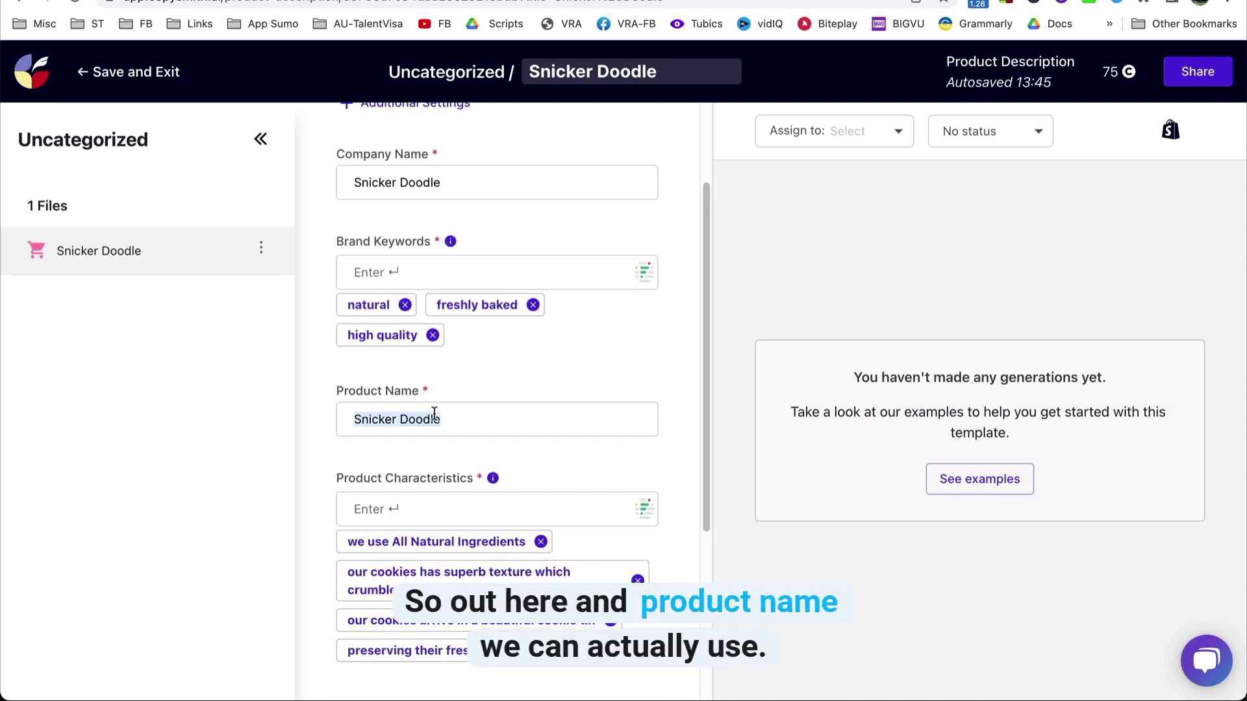
pyautogui.write('ci')
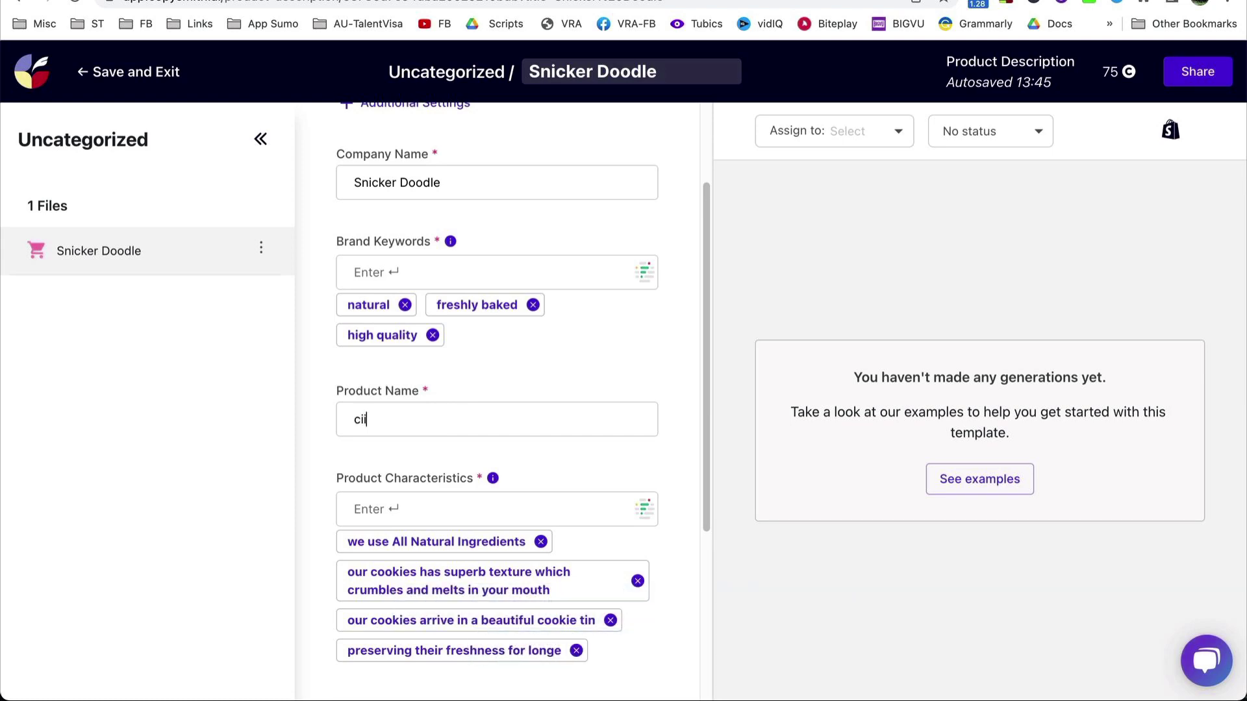
pyautogui.press('BackSpace')
pyautogui.press('BackSpace')
pyautogui.press('BackSpace')
pyautogui.write('cookies')
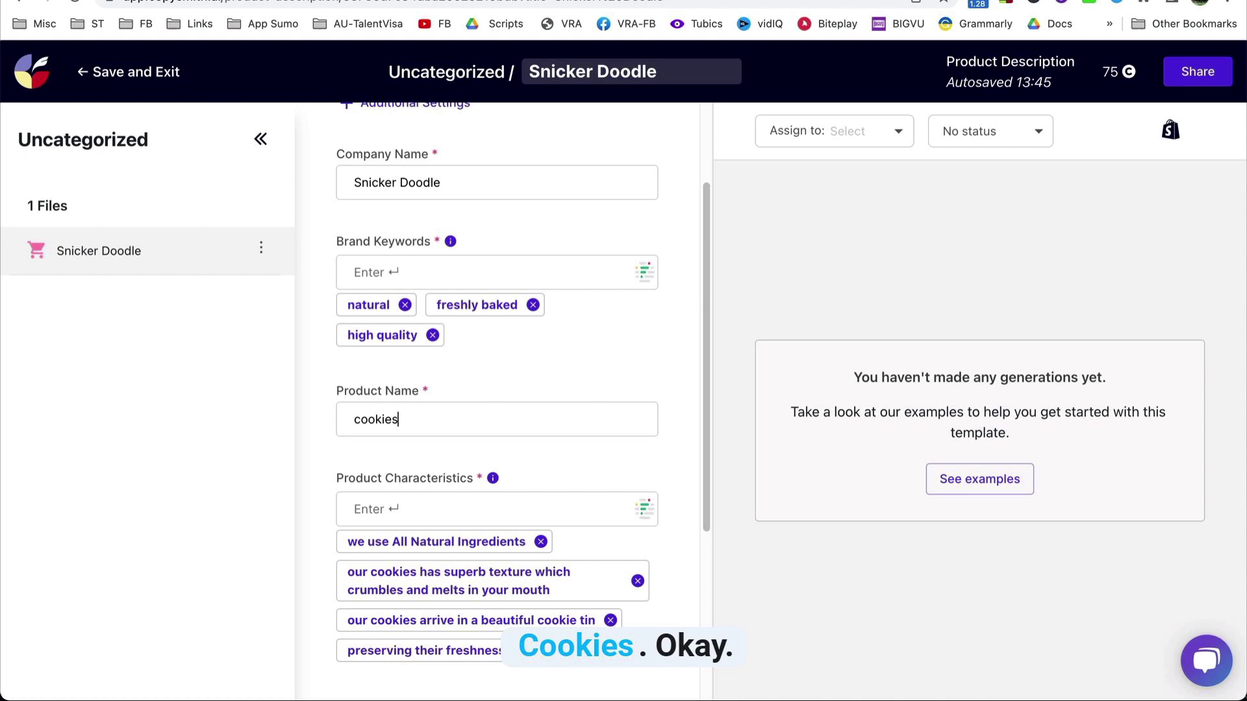
# Check the product characteristics and remaining form settings, and generate the product descriptions.
pyautogui.scroll(-1, 547, 398)
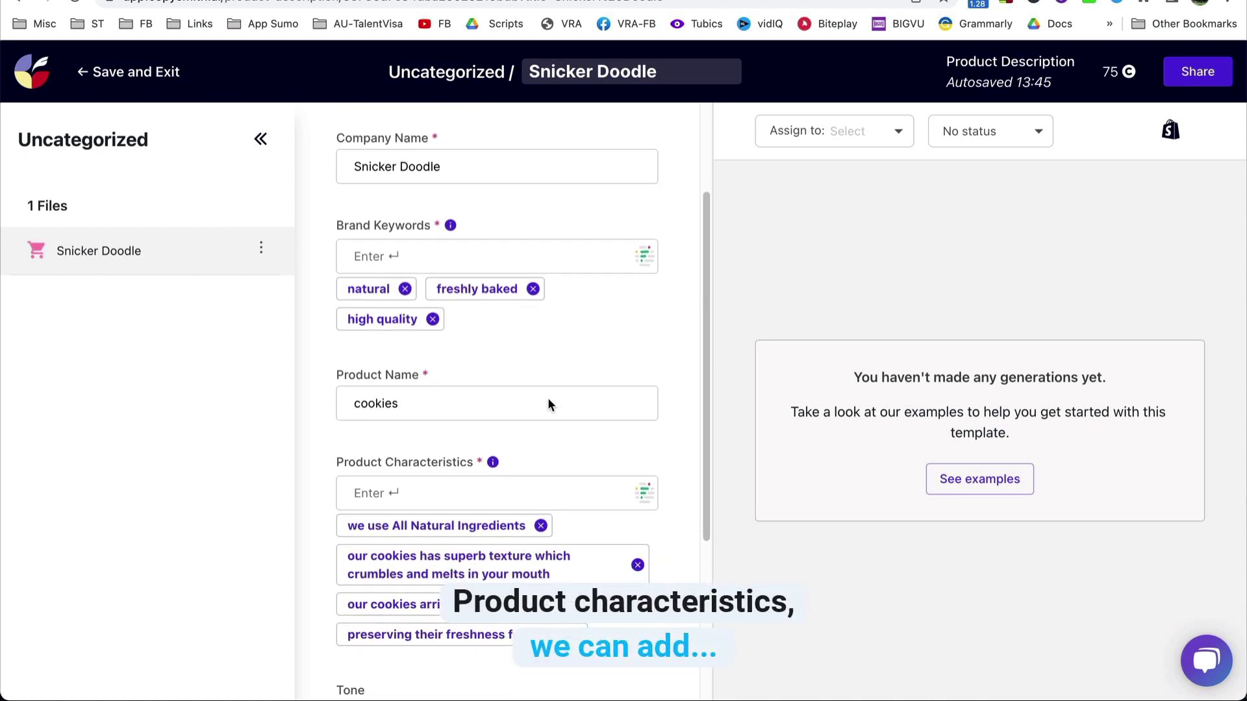
pyautogui.scroll(-1, 526, 419)
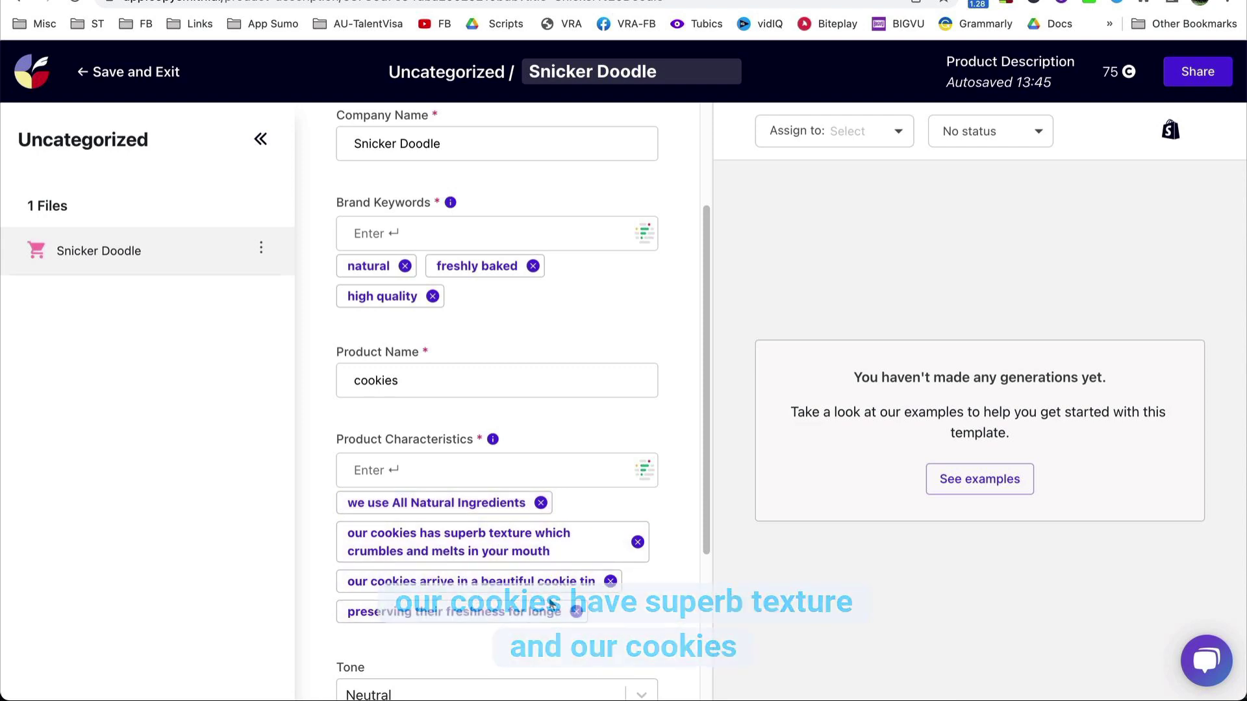
pyautogui.scroll(-1, 497, 565)
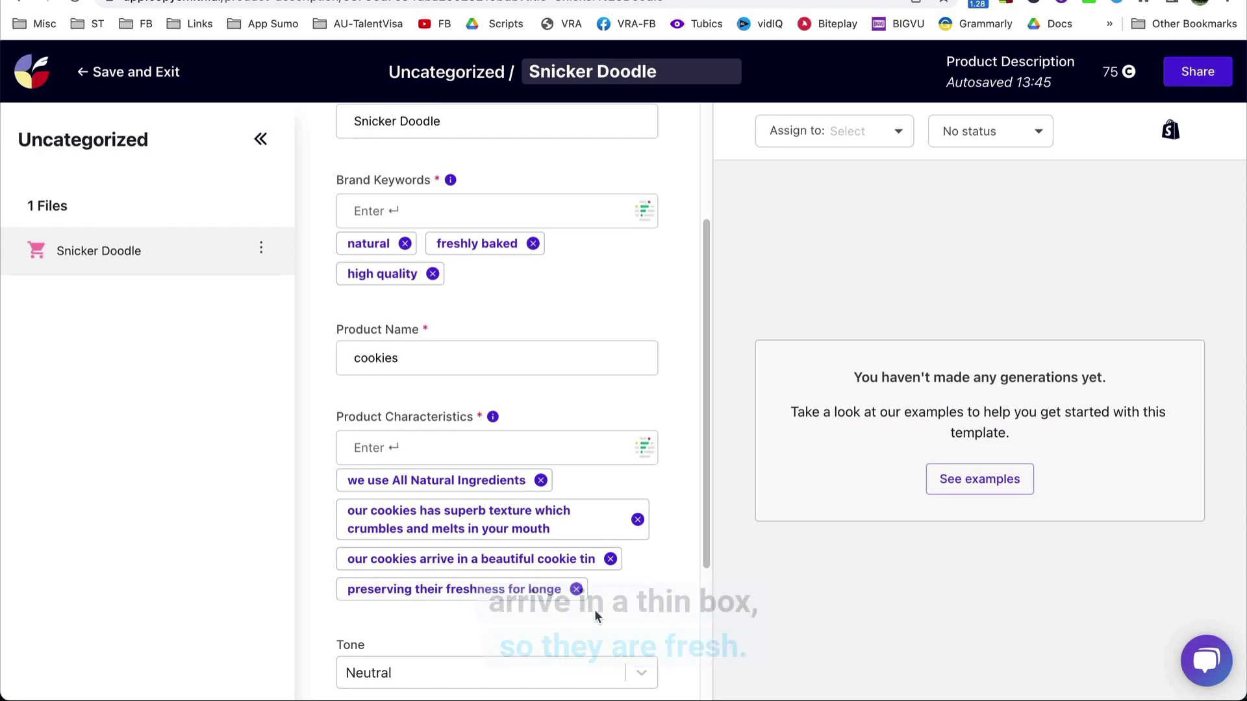
pyautogui.scroll(-4, 590, 606)
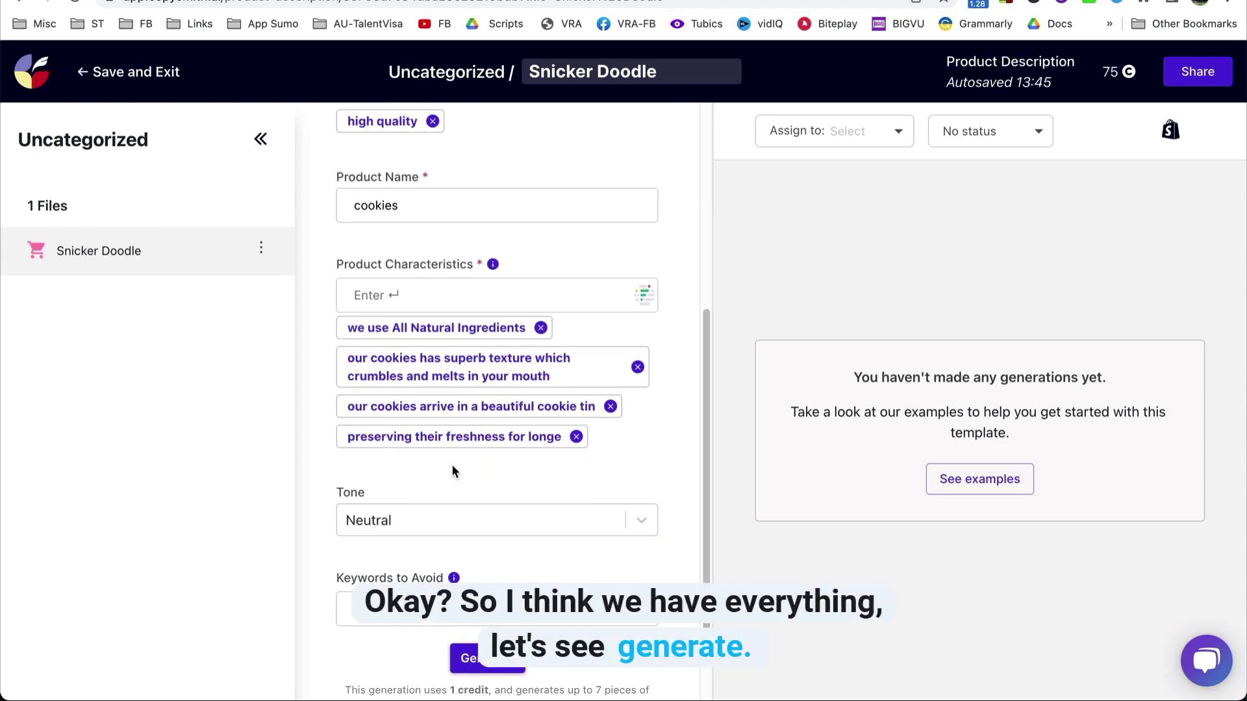
pyautogui.scroll(5, 516, 551)
pyautogui.scroll(-6, 516, 552)
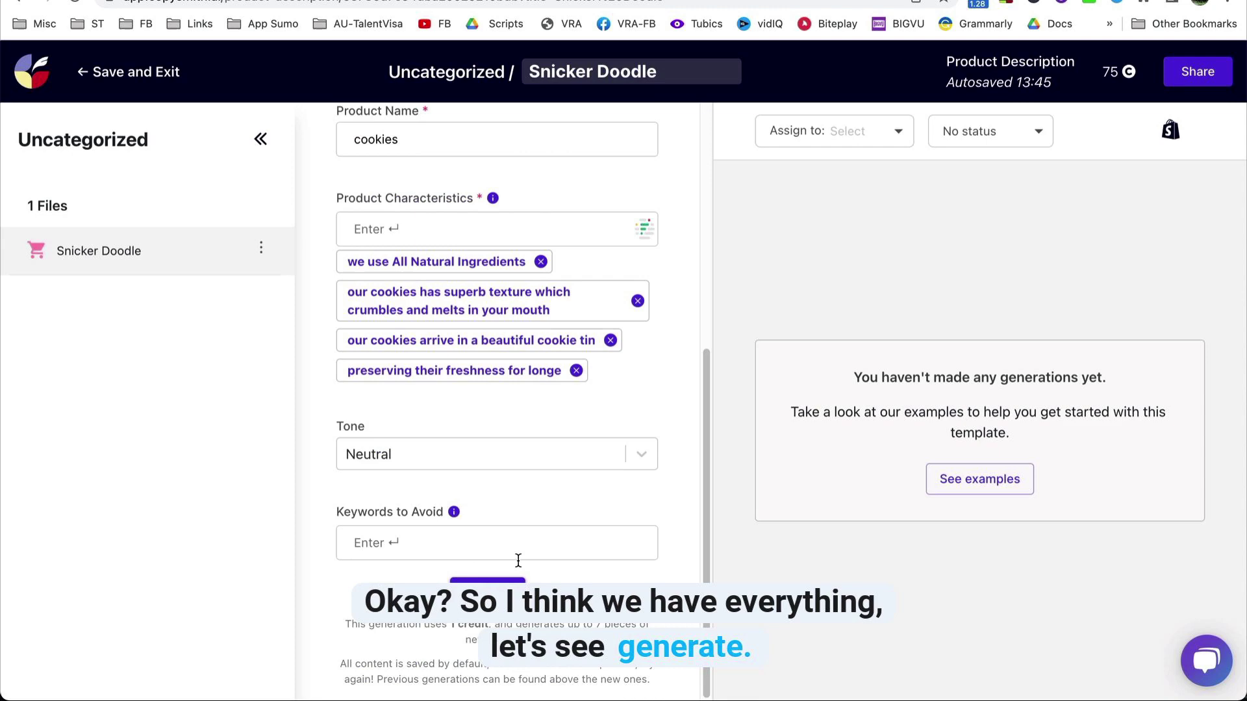
pyautogui.click(487, 591)
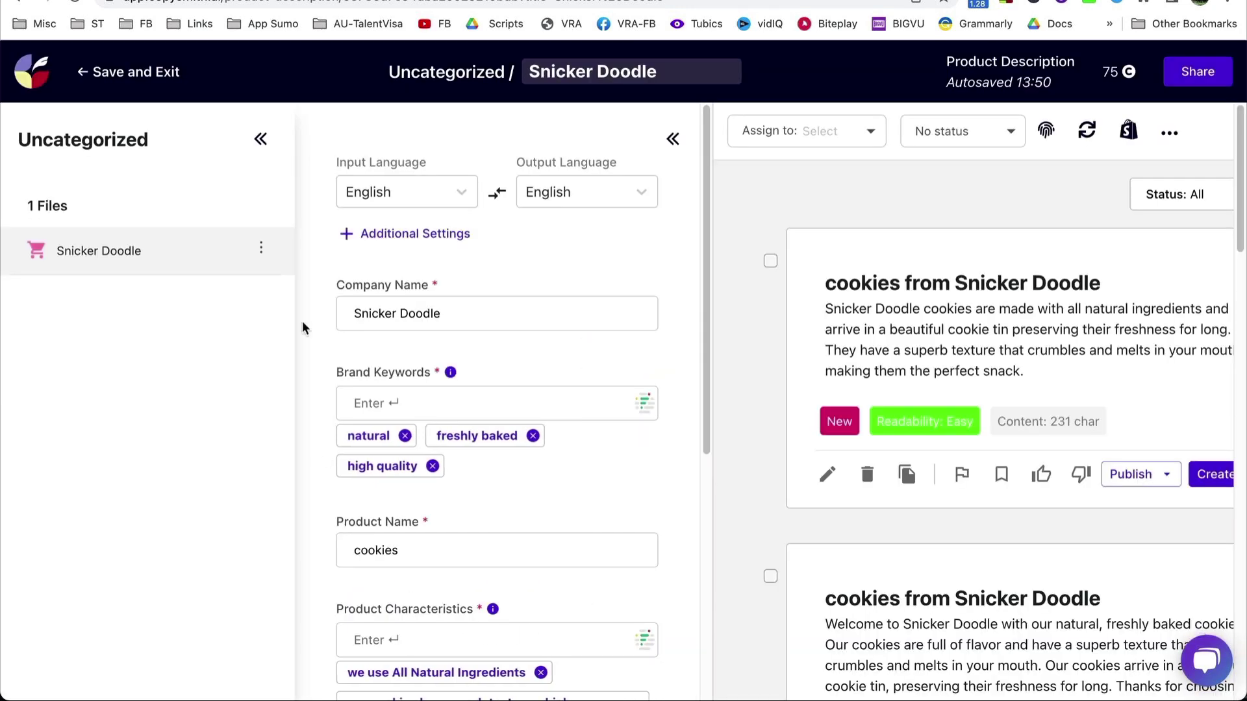
# Collapse the file list and read through the generated cookie descriptions, including the third one.
pyautogui.click(260, 138)
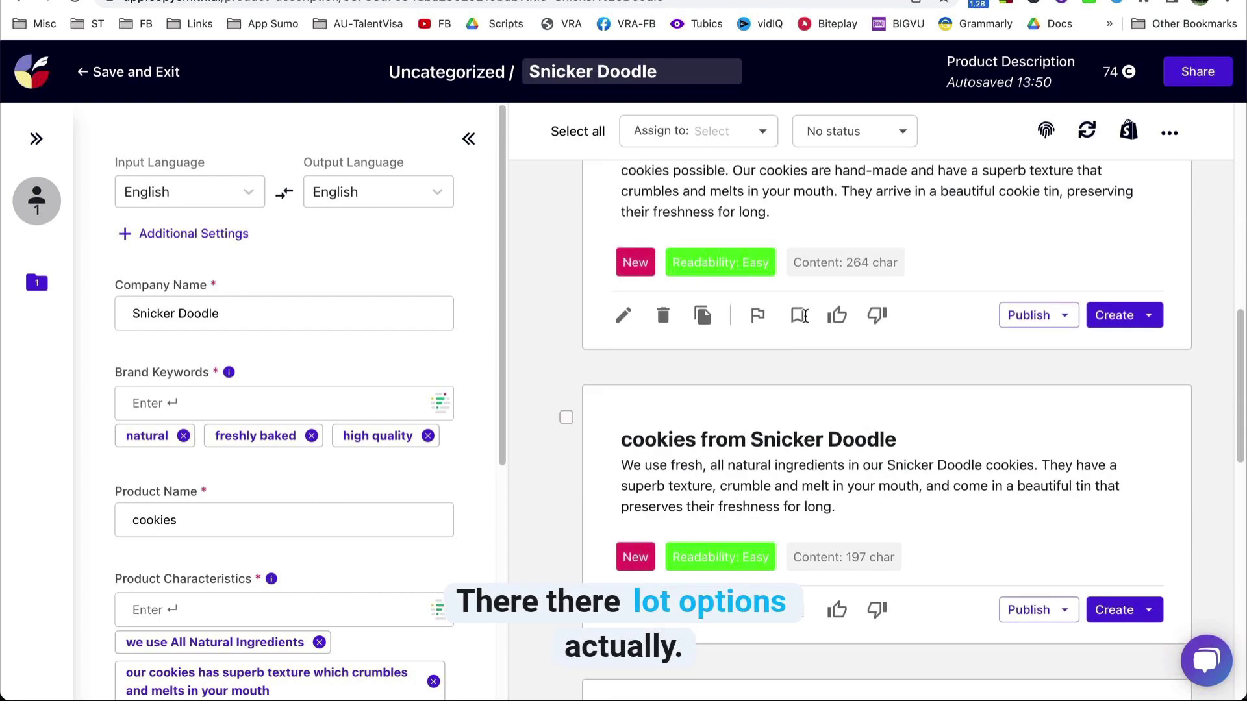
pyautogui.scroll(-3, 501, 287)
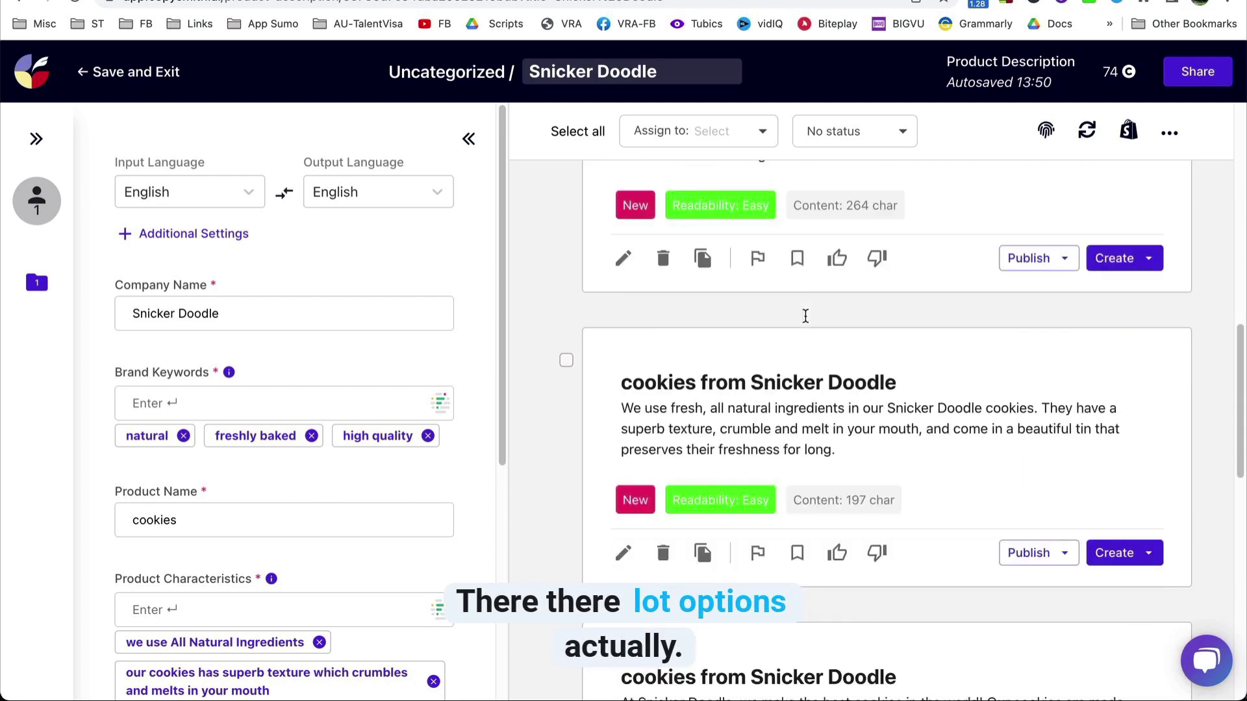
pyautogui.scroll(-10, 792, 318)
pyautogui.click(941, 308)
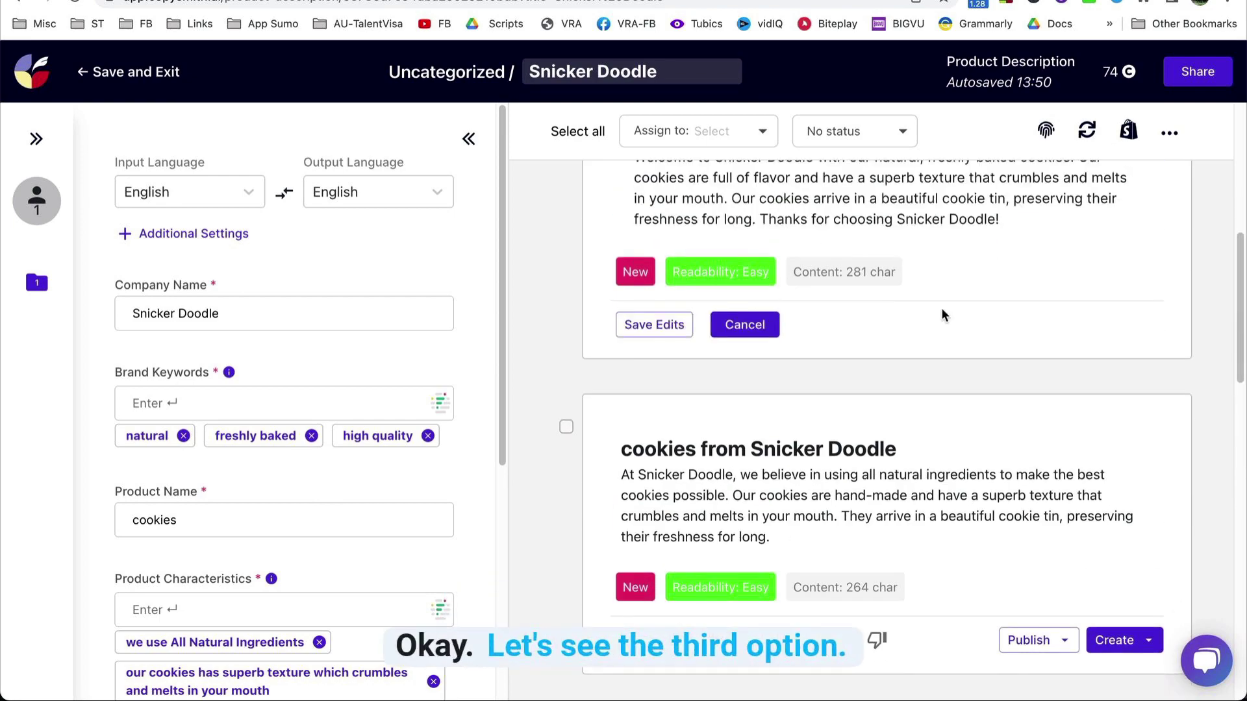
pyautogui.scroll(-1, 941, 308)
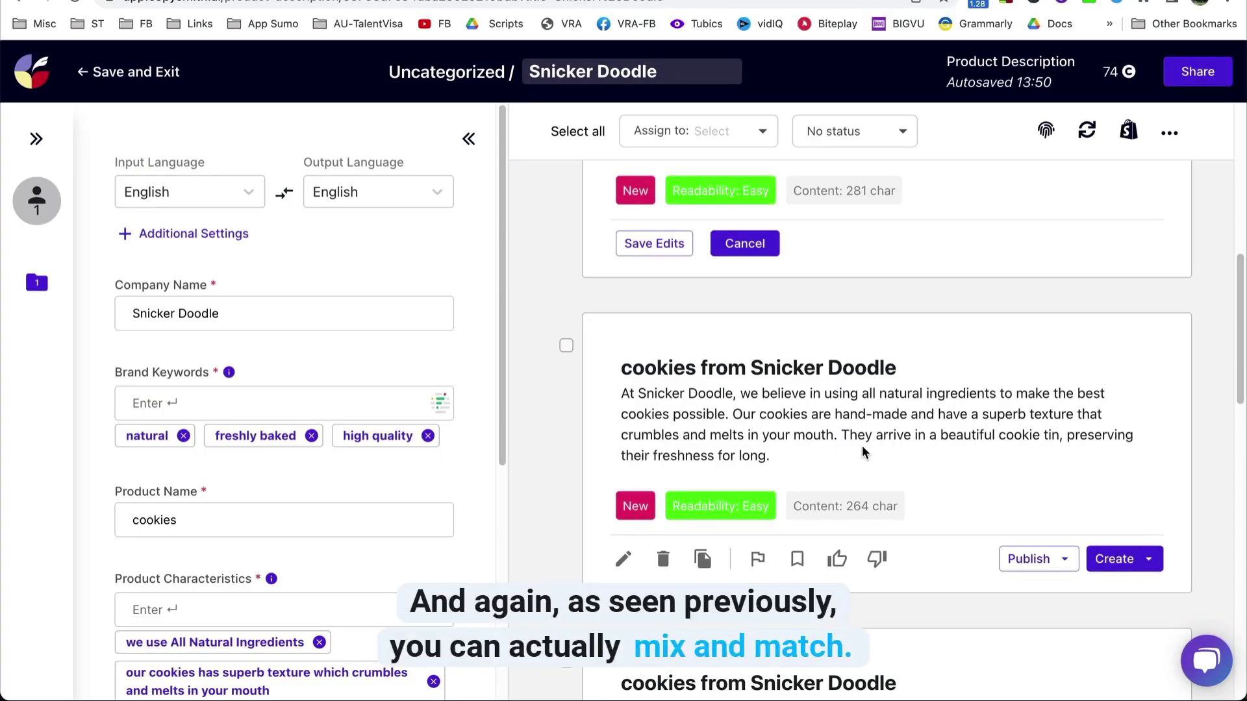
# Read through the remaining generated cookie descriptions and return to the first one.
pyautogui.scroll(-3, 862, 446)
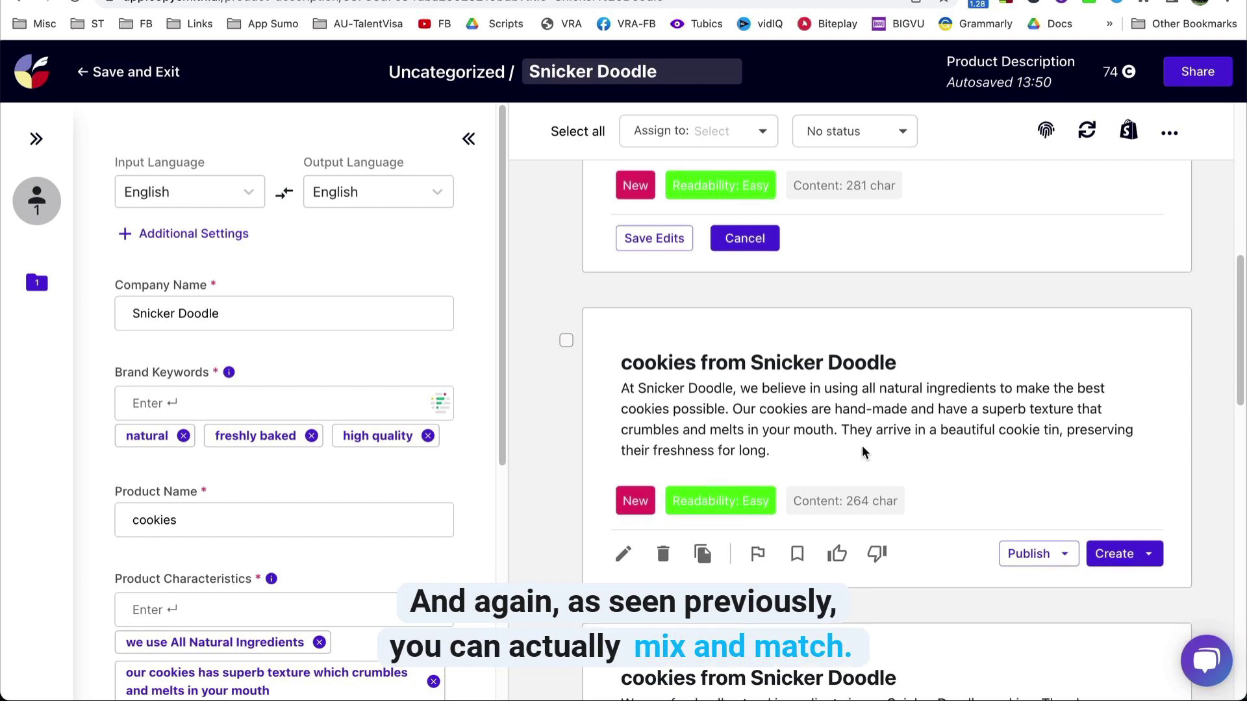
pyautogui.scroll(-3, 863, 446)
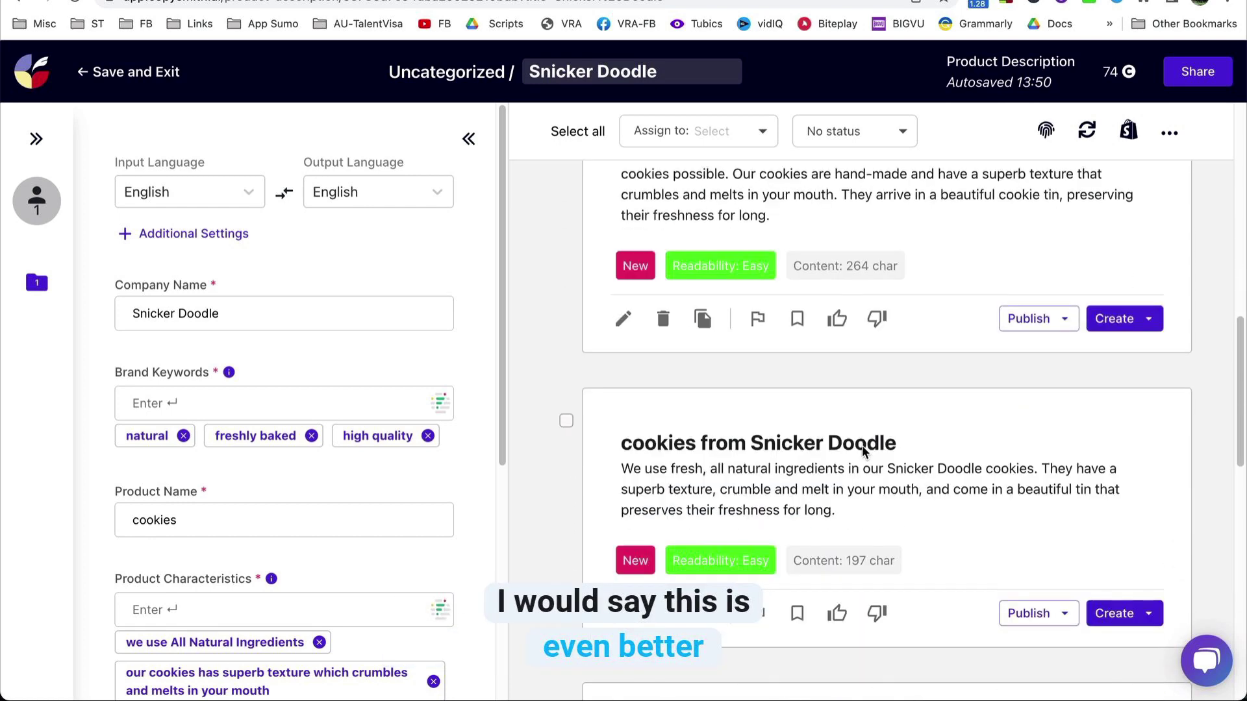
pyautogui.scroll(-4, 862, 446)
pyautogui.scroll(-3, 863, 445)
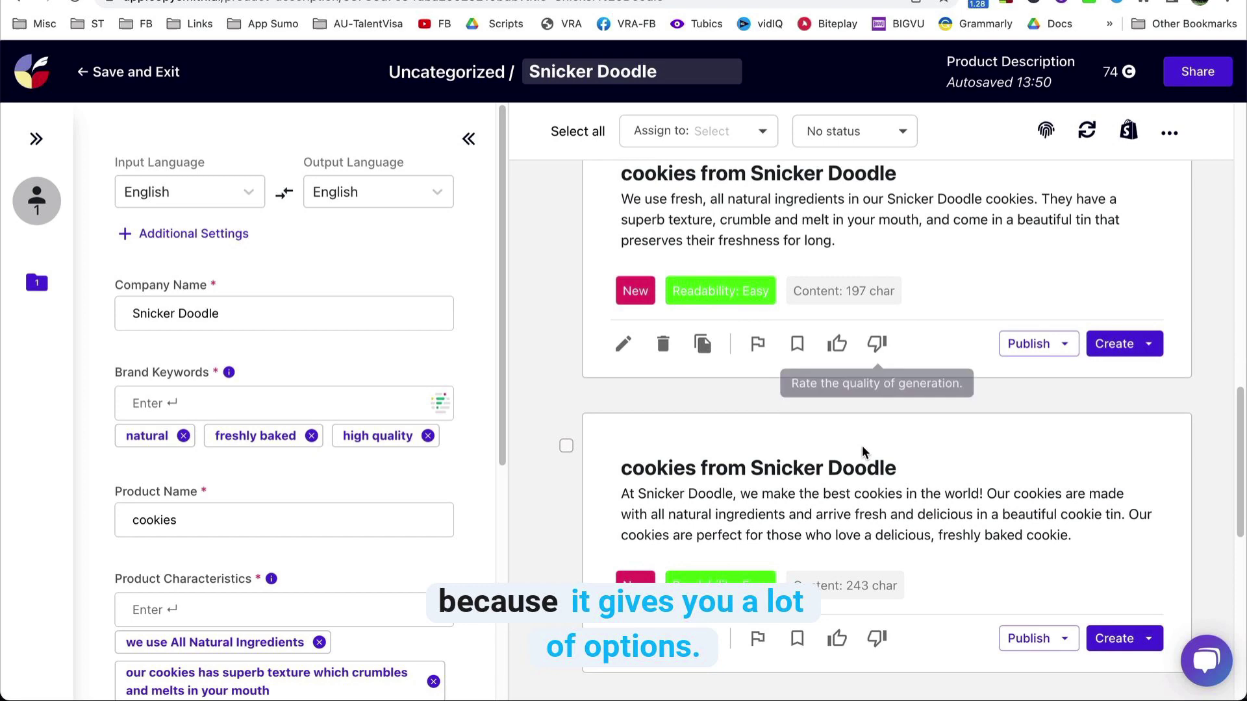
pyautogui.scroll(15, 909, 487)
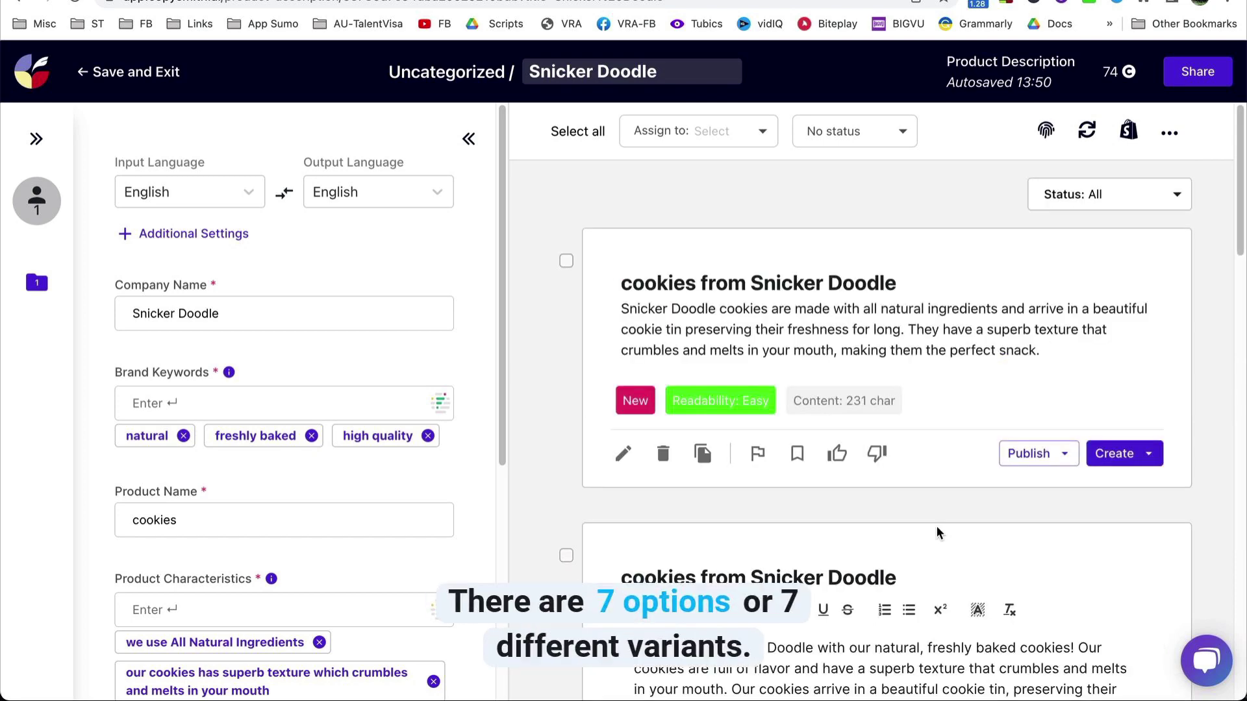
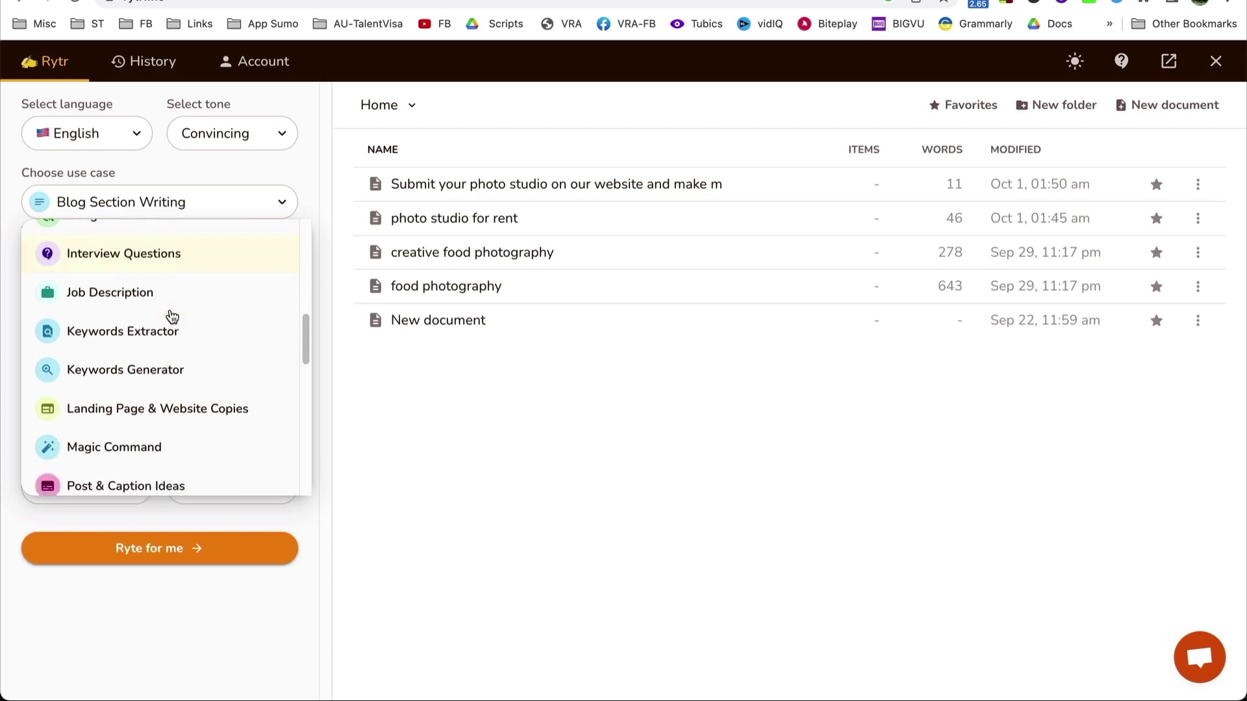
# In Rytr, choose the Product Description use case and fill in the name Snicker Doodle and the cookie business description from the Grammarly document.
pyautogui.scroll(-1, 172, 317)
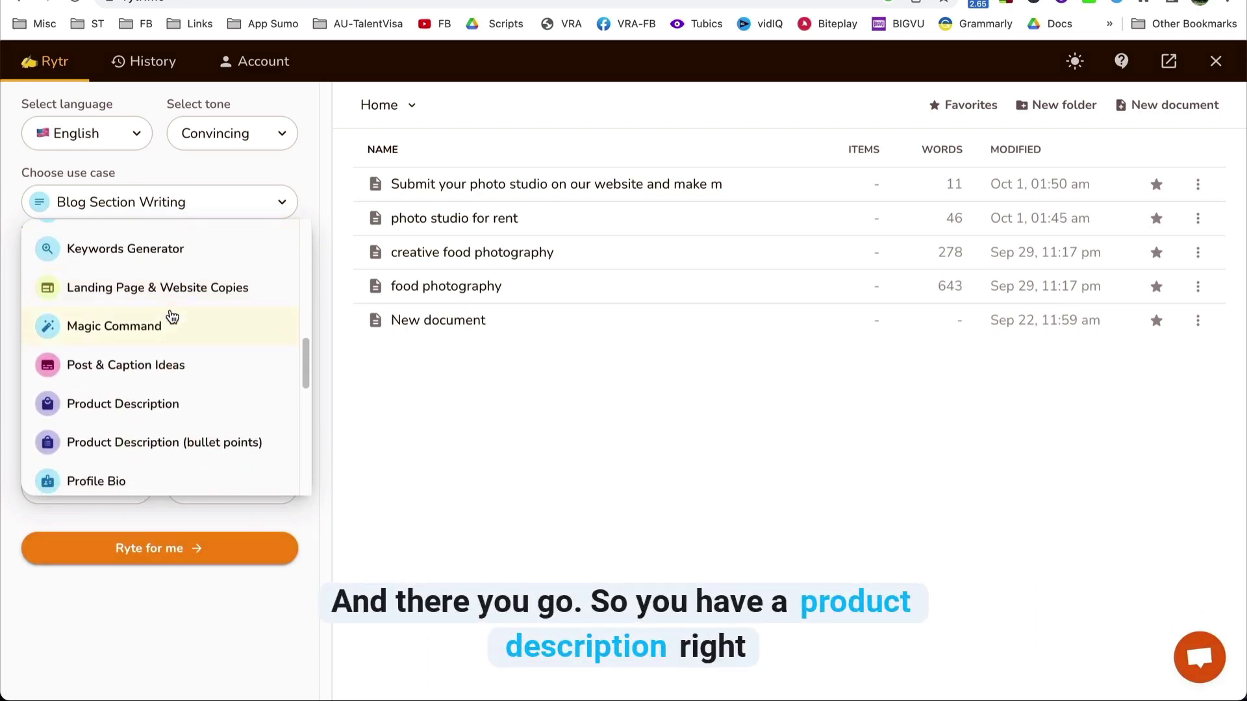
pyautogui.click(131, 414)
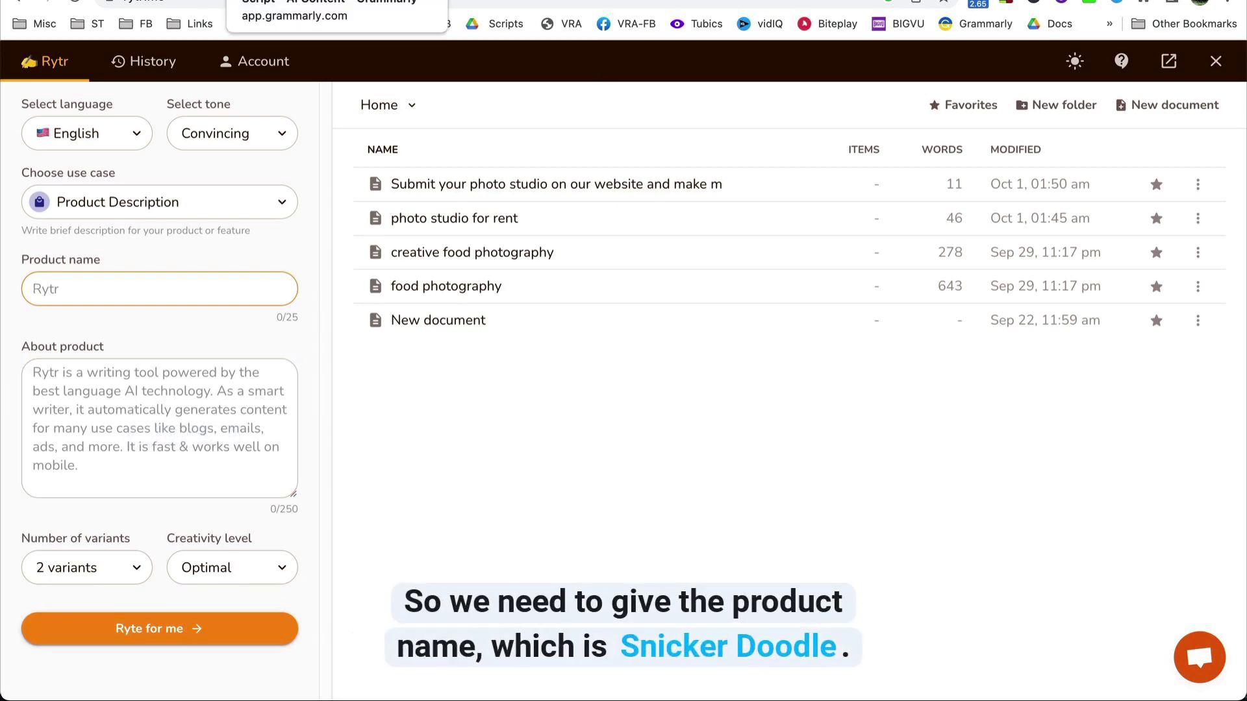
pyautogui.click(325, 2)
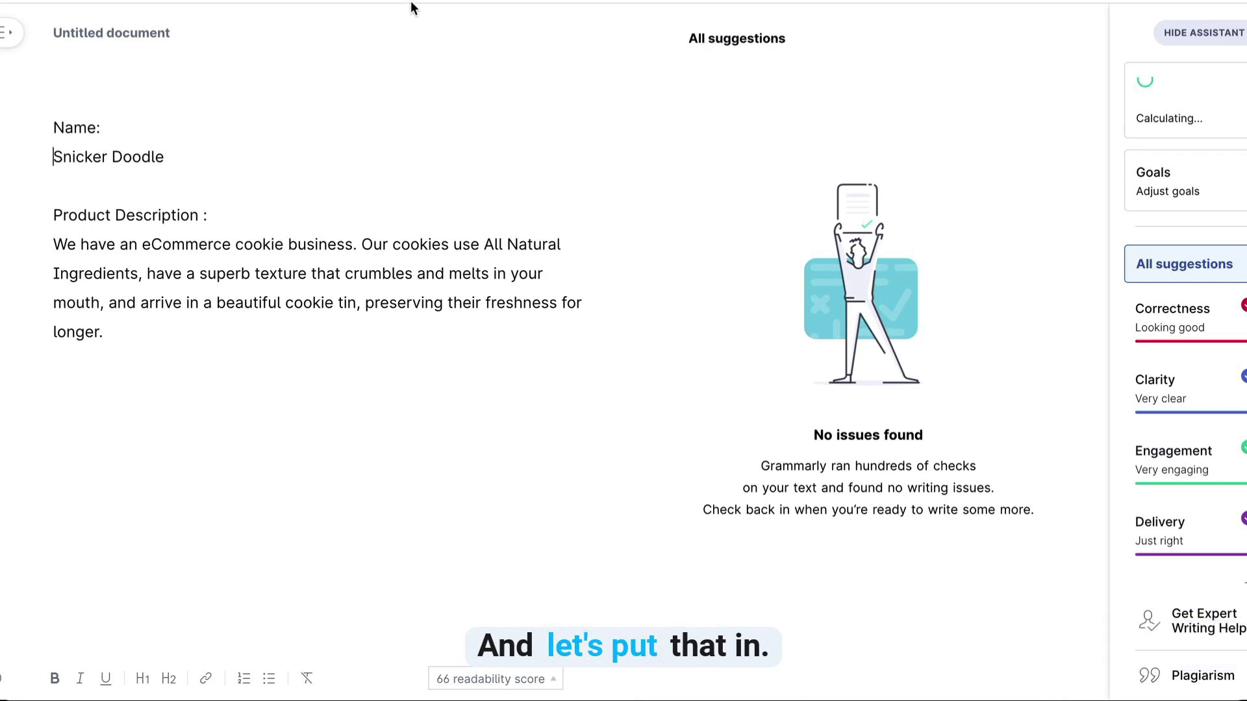
pyautogui.moveTo(166, 158); pyautogui.dragTo(40, 162)
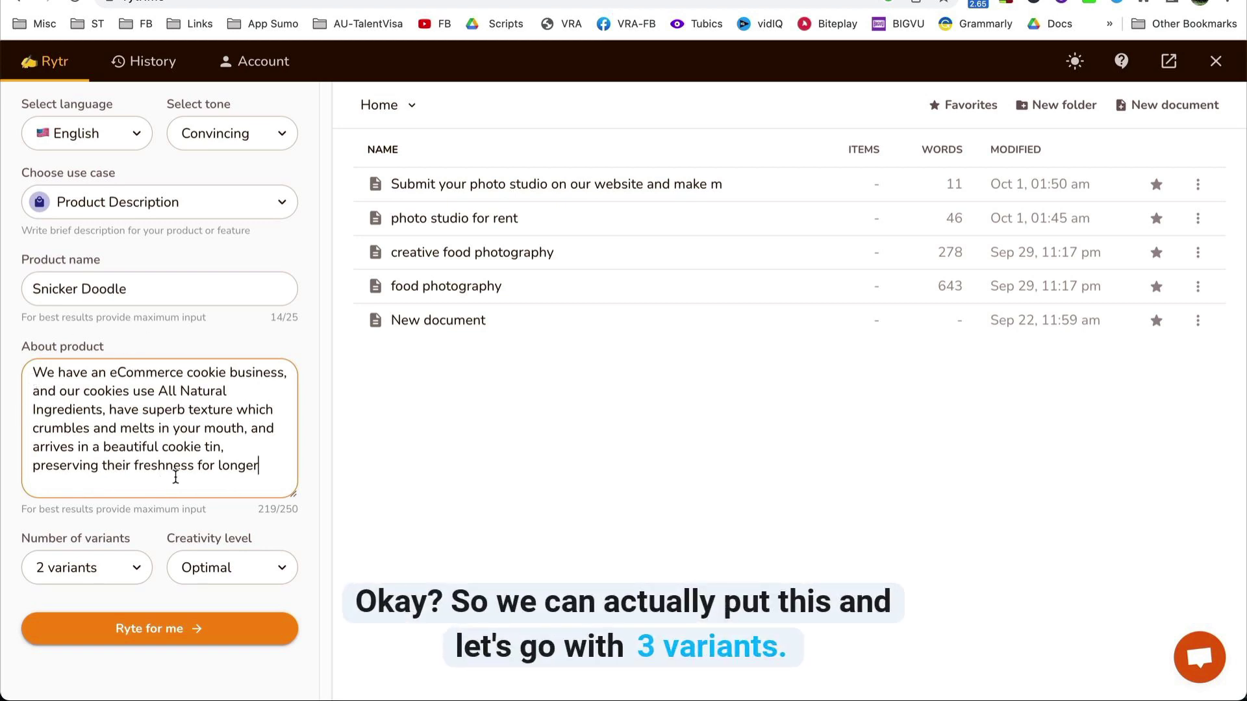
# Set the number of variants to 3, keep the creativity level at Optimal, and generate the product descriptions.
pyautogui.click(127, 567)
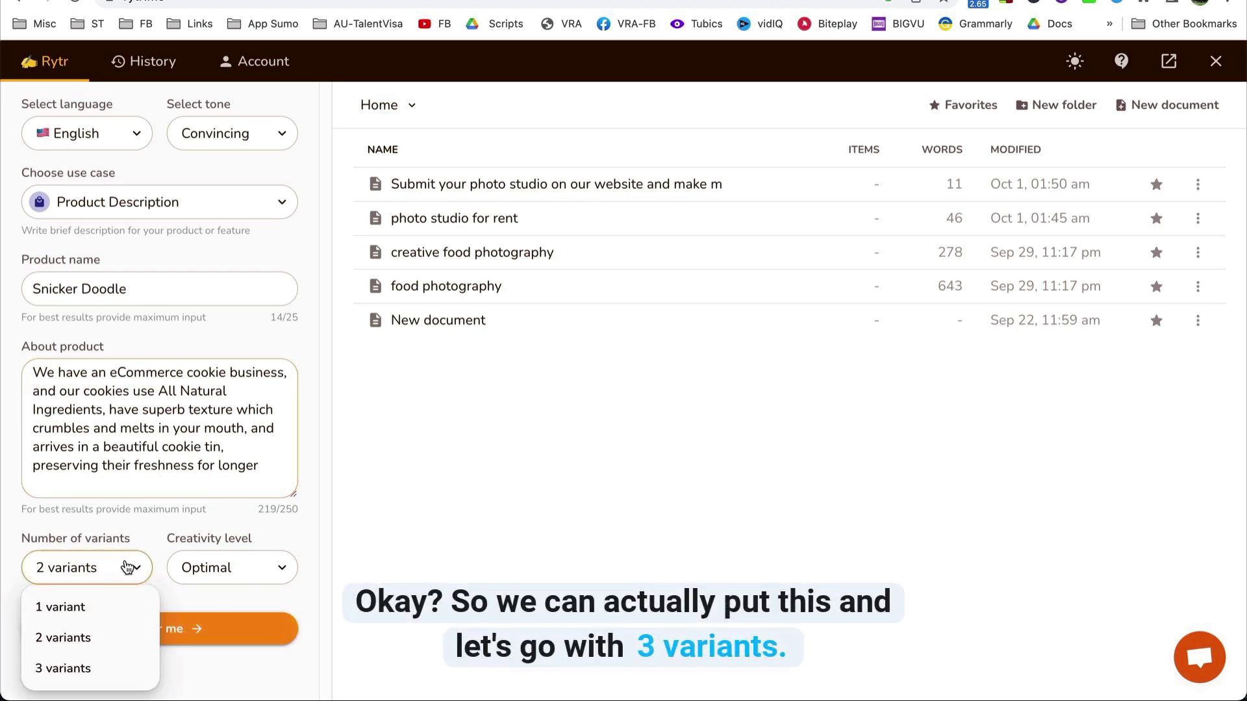
pyautogui.click(89, 670)
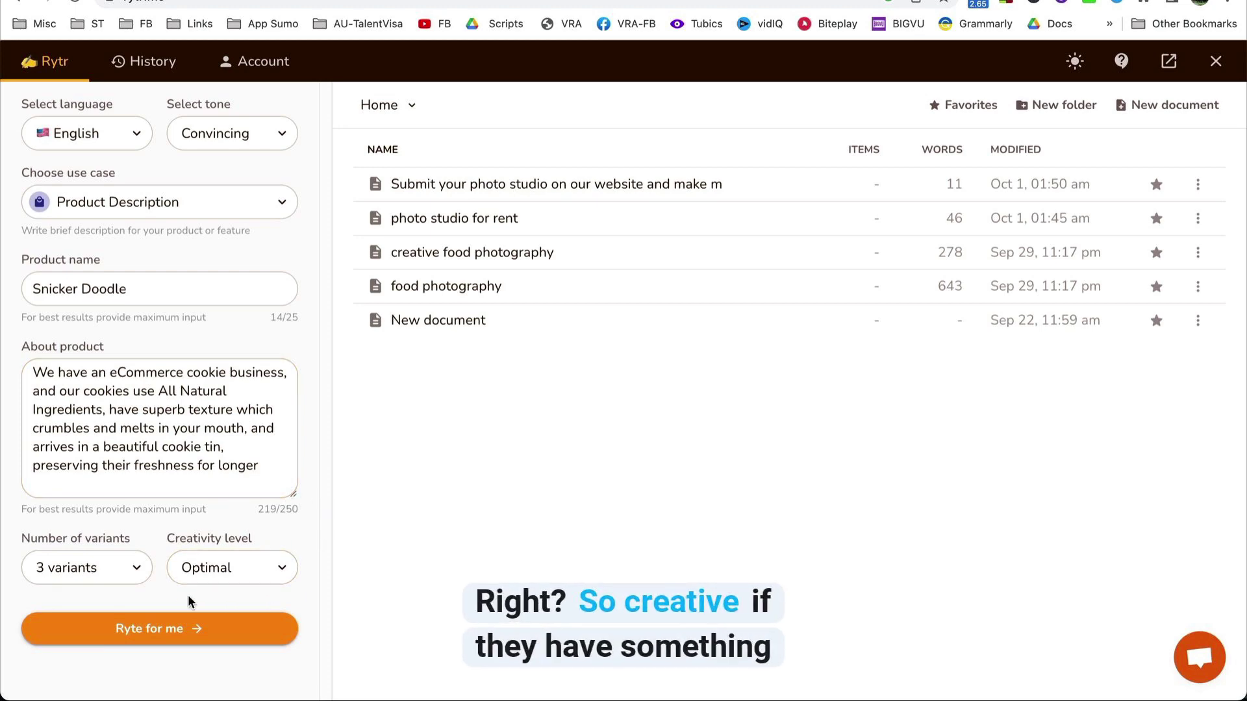
pyautogui.click(253, 576)
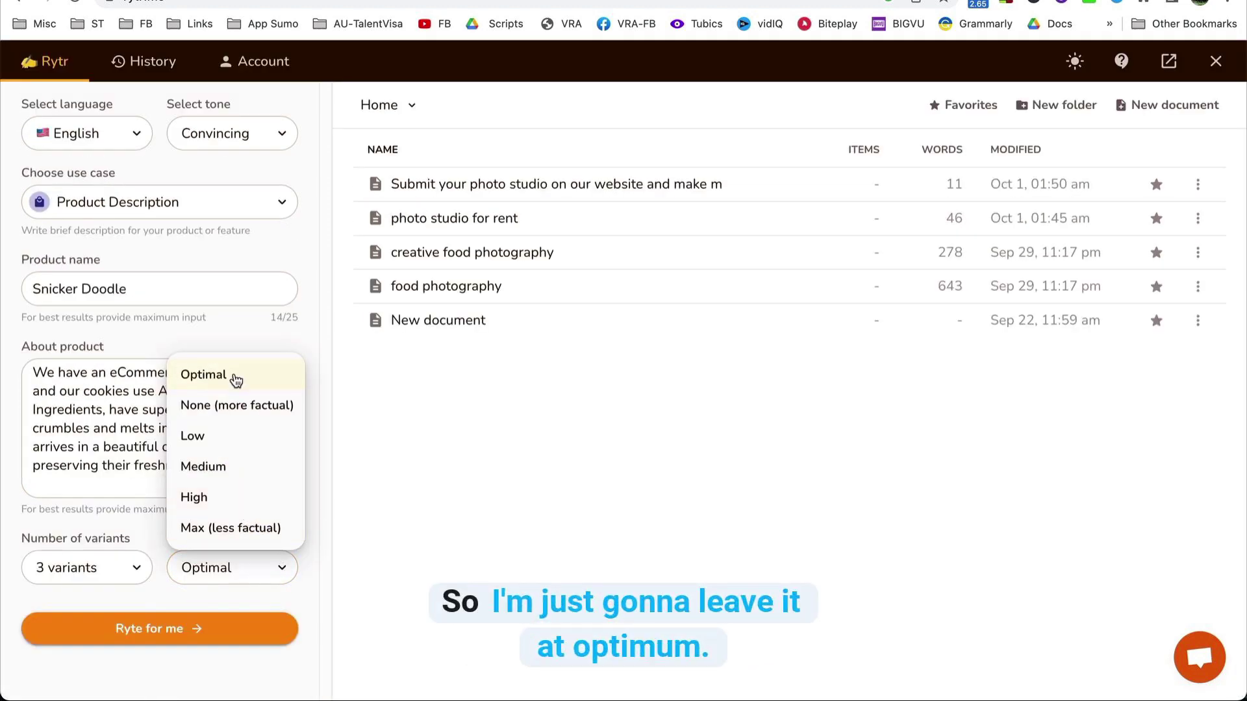
pyautogui.click(408, 508)
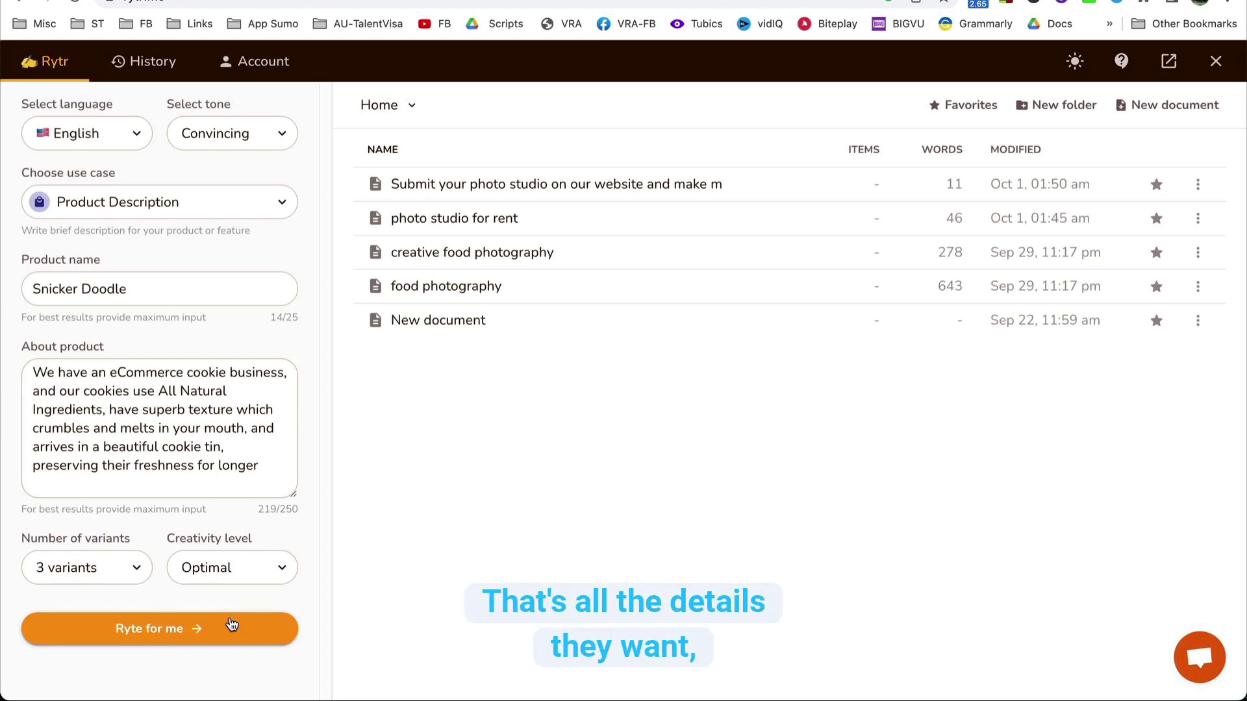
pyautogui.click(148, 639)
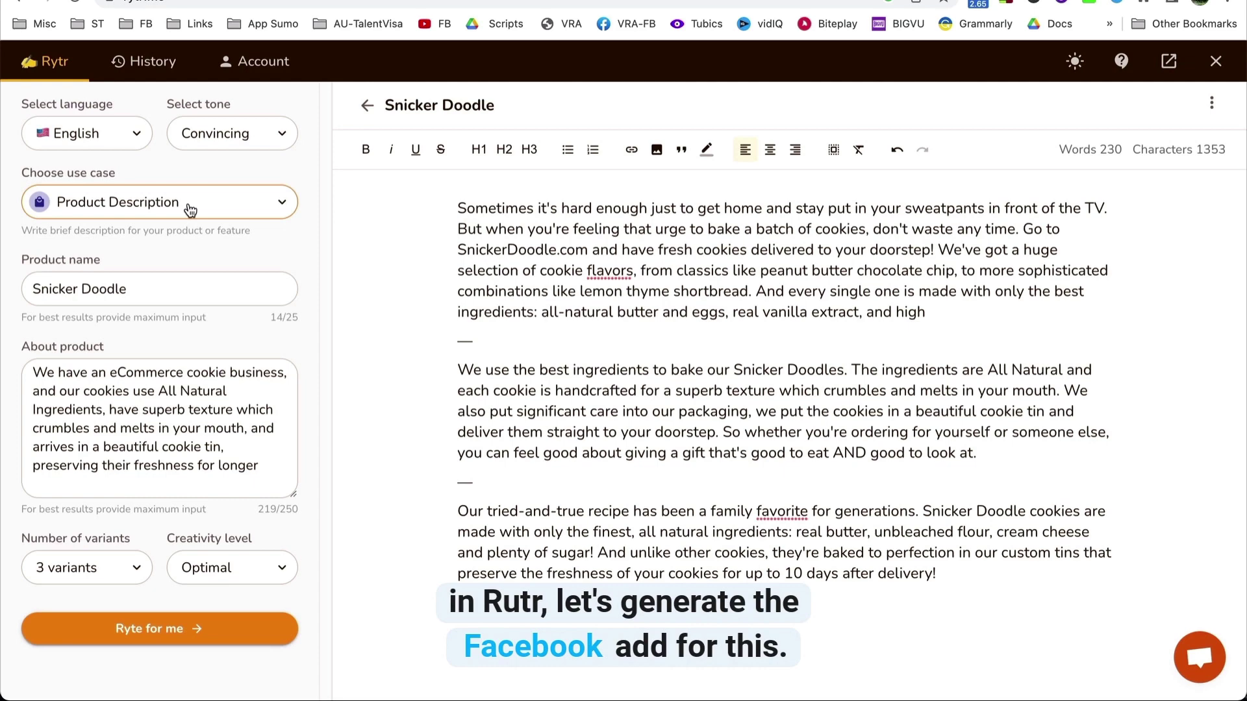
# Change the use case to Facebook, Twitter, LinkedIn Ads.
pyautogui.click(189, 208)
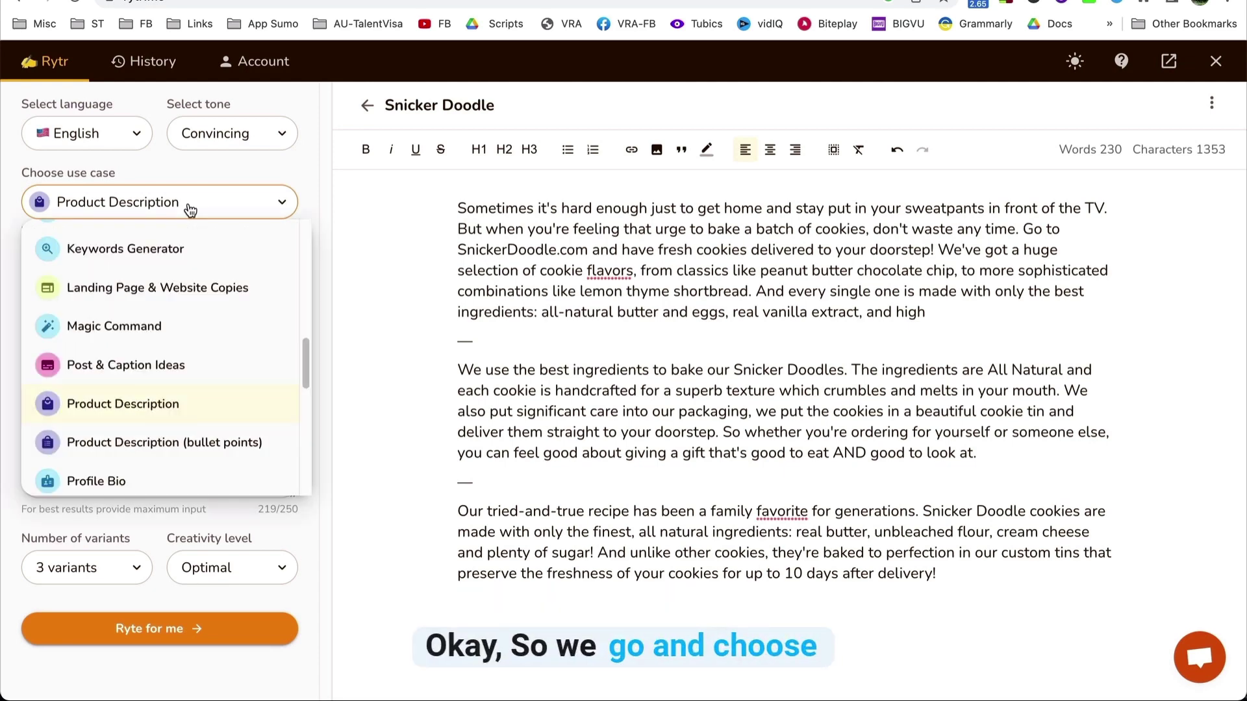
pyautogui.scroll(-3, 187, 305)
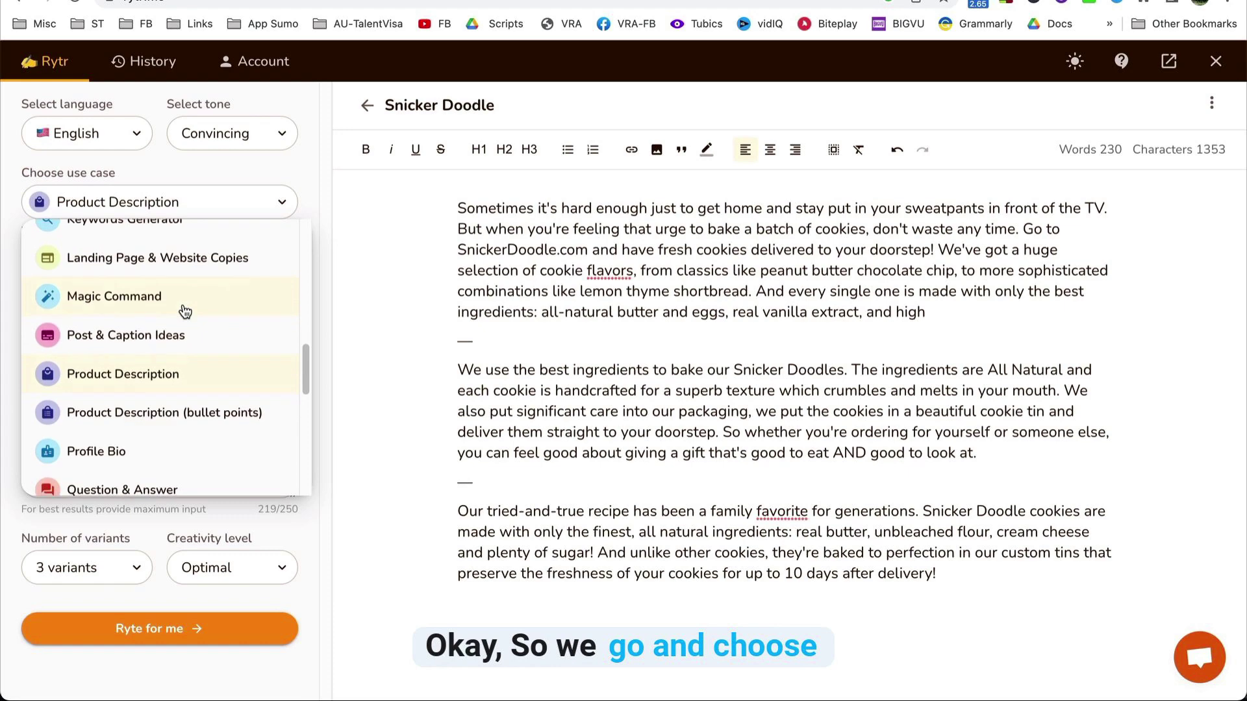
pyautogui.scroll(-2, 185, 312)
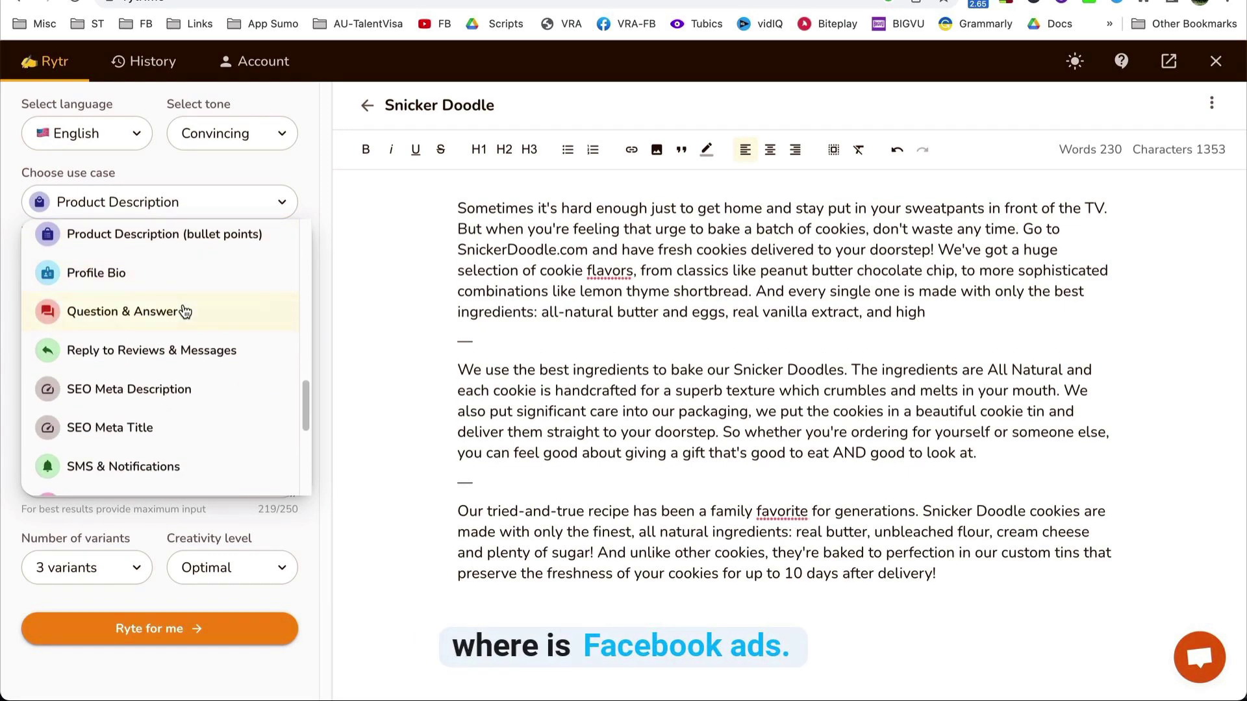
pyautogui.scroll(3, 187, 315)
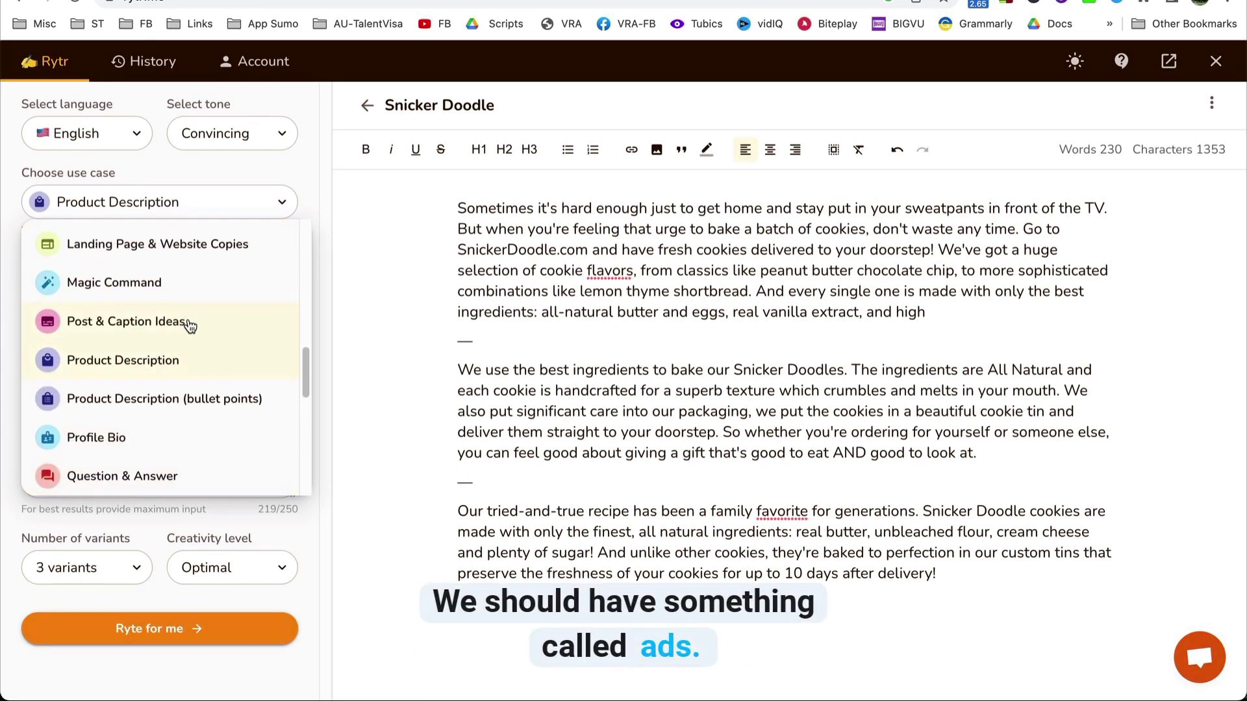
pyautogui.scroll(10, 189, 324)
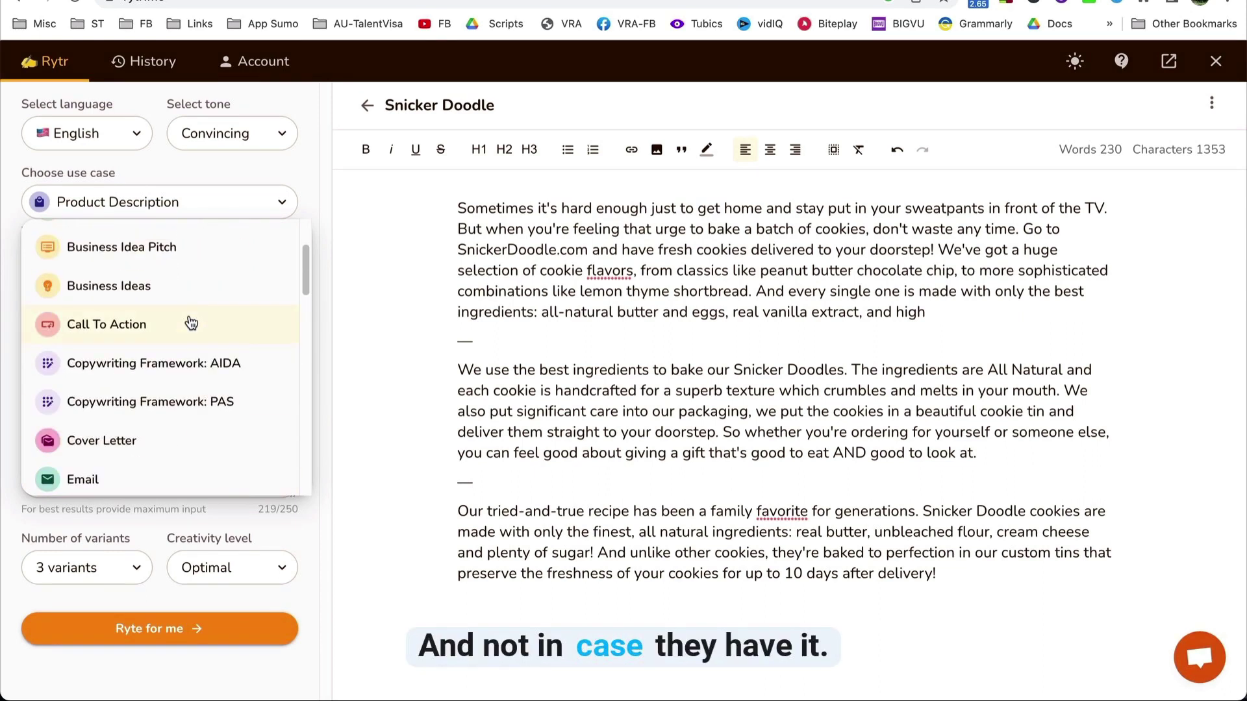
pyautogui.scroll(-1, 306, 276)
pyautogui.scroll(-4, 304, 276)
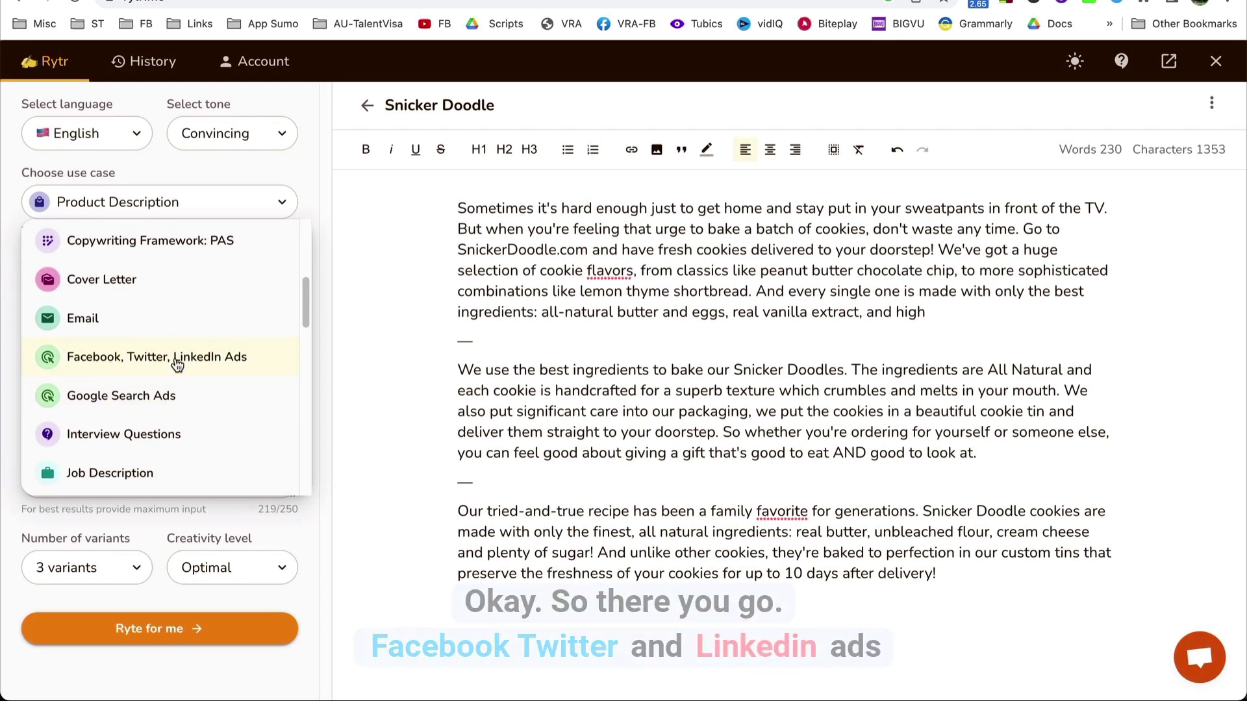
pyautogui.click(177, 359)
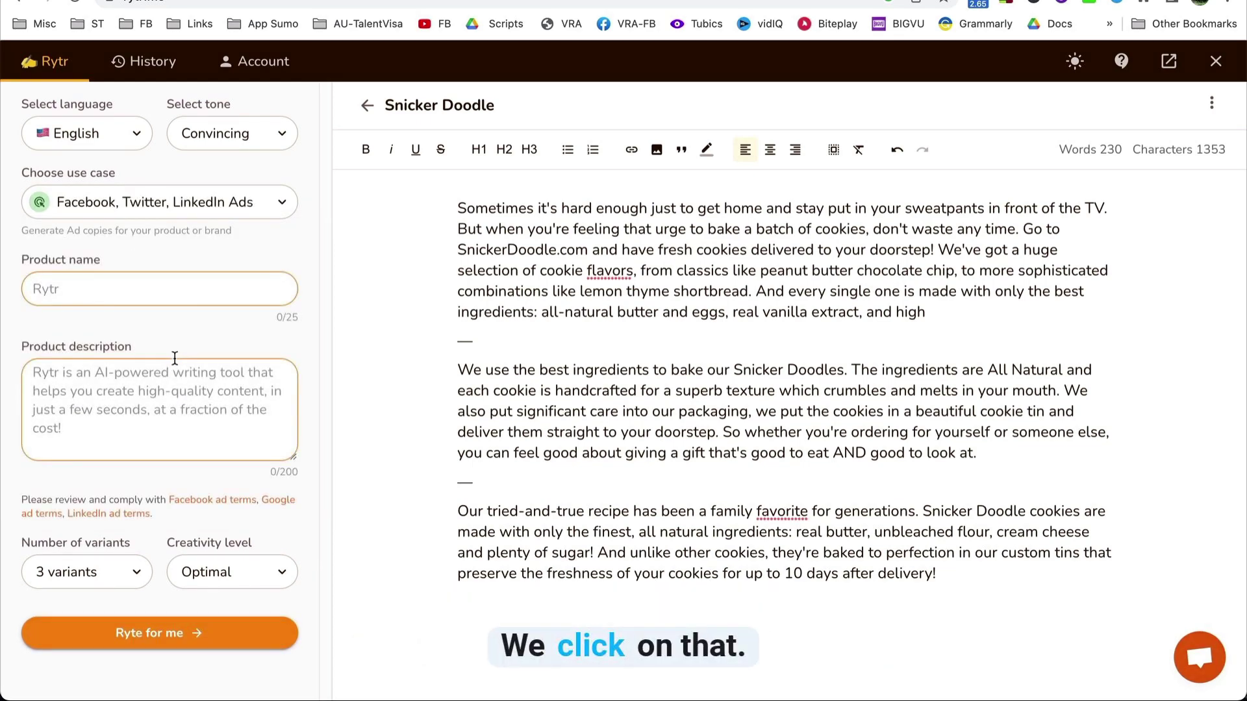
# Fill in the product name Snicker Doodle and the cookie business description from the Grammarly document, and generate the ad copy.
pyautogui.click(93, 289)
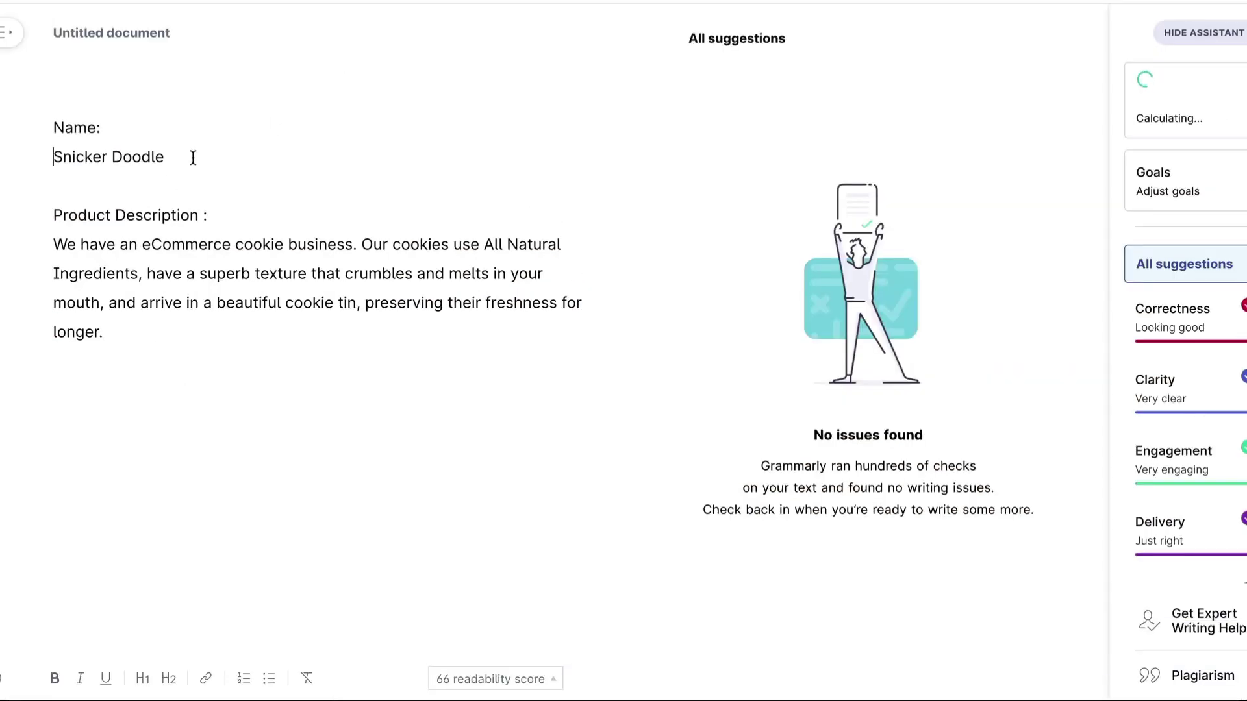
pyautogui.moveTo(193, 158); pyautogui.dragTo(40, 168)
pyautogui.press('super+c')
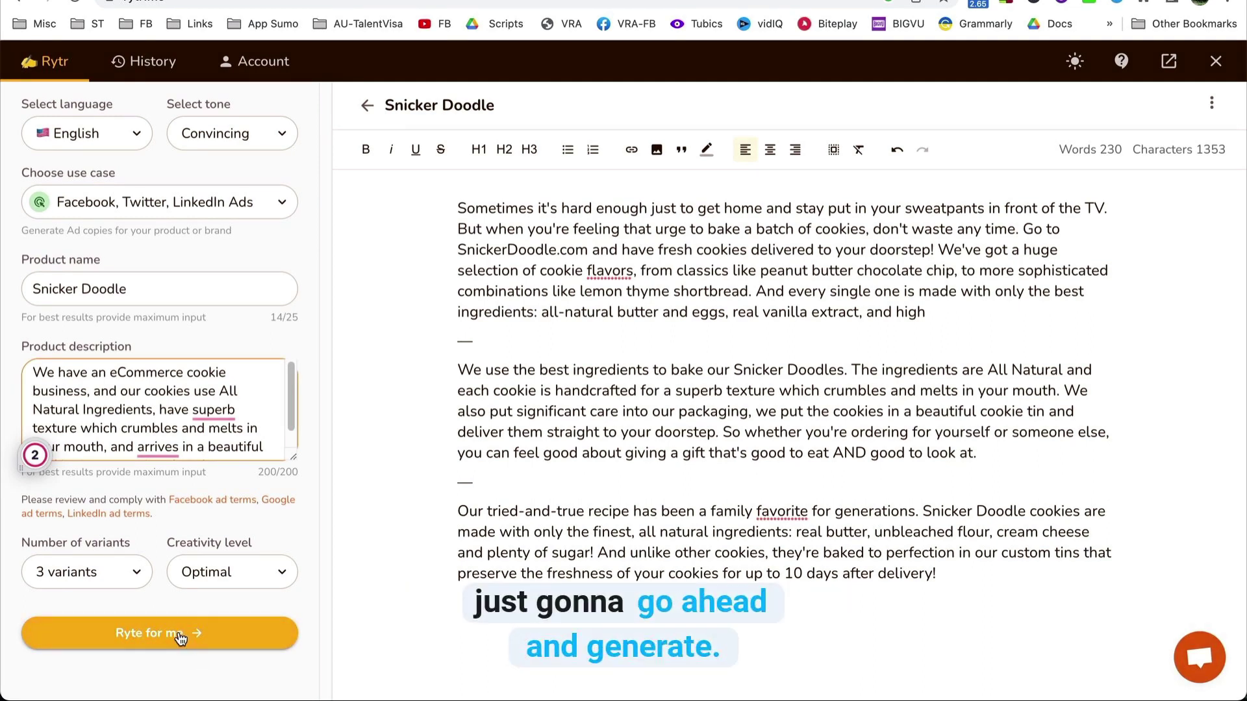
pyautogui.click(180, 635)
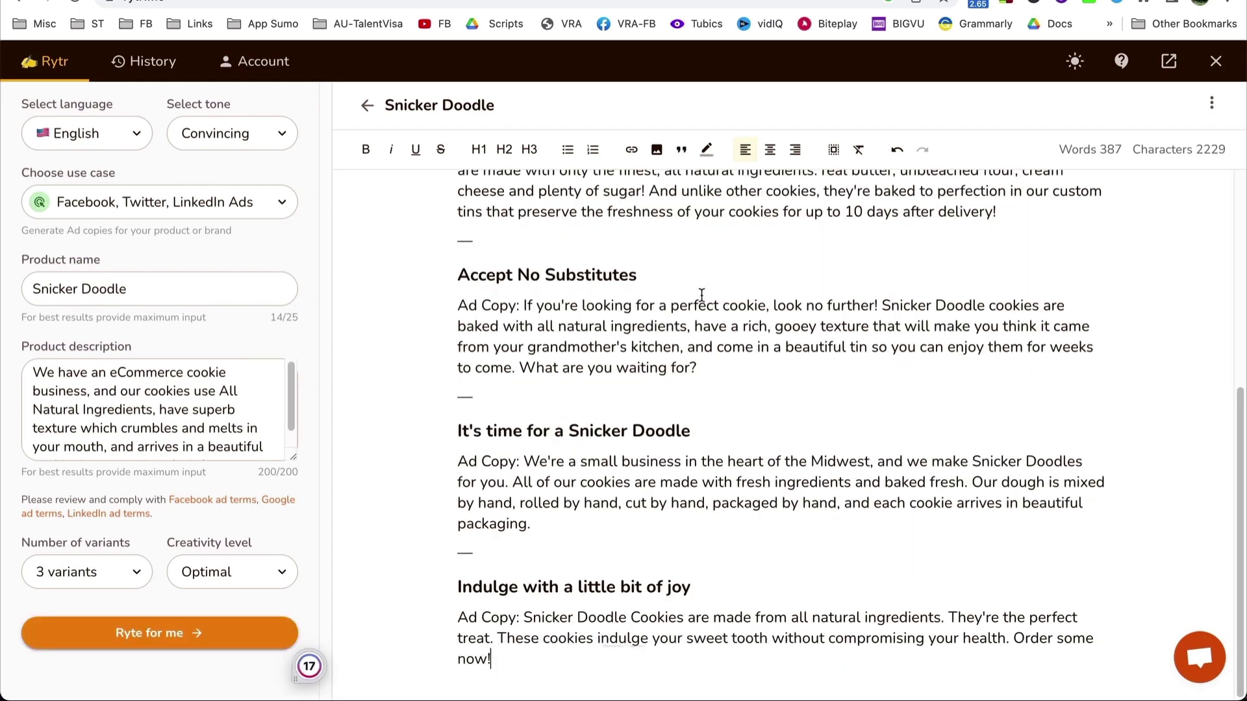
# Highlight the newly generated ad copy and read through its variants.
pyautogui.moveTo(455, 276); pyautogui.dragTo(744, 588)
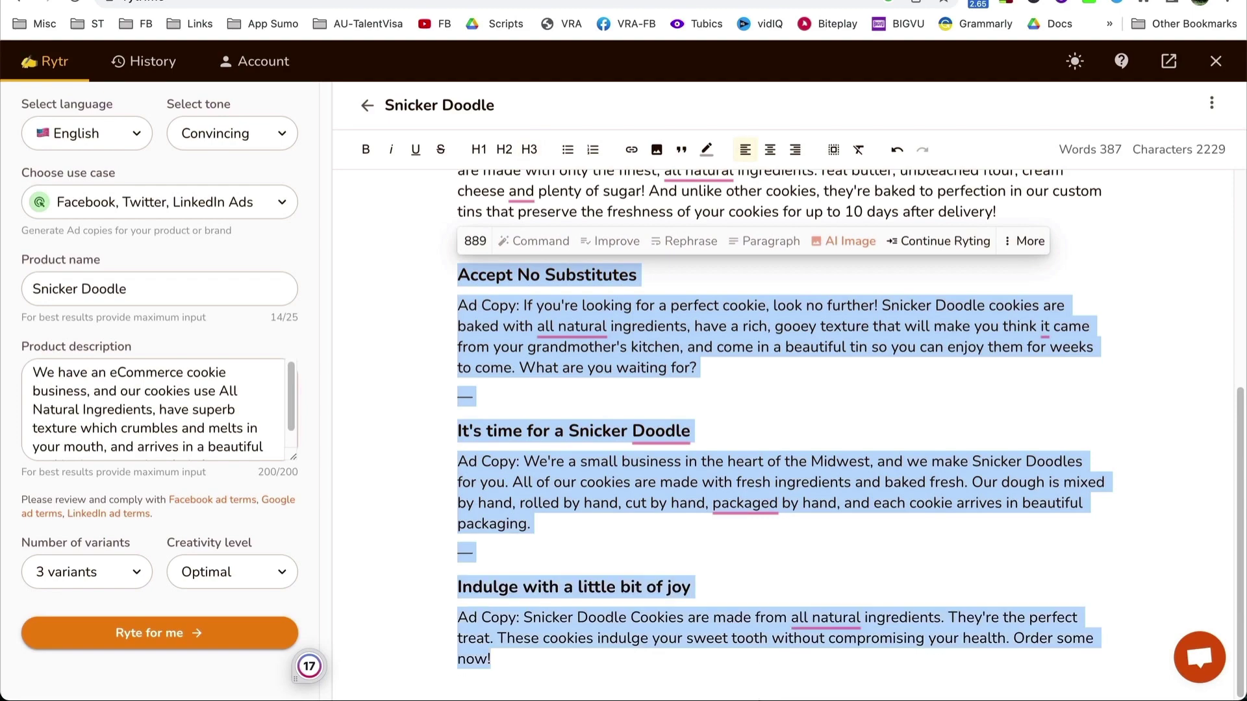
pyautogui.click(385, 359)
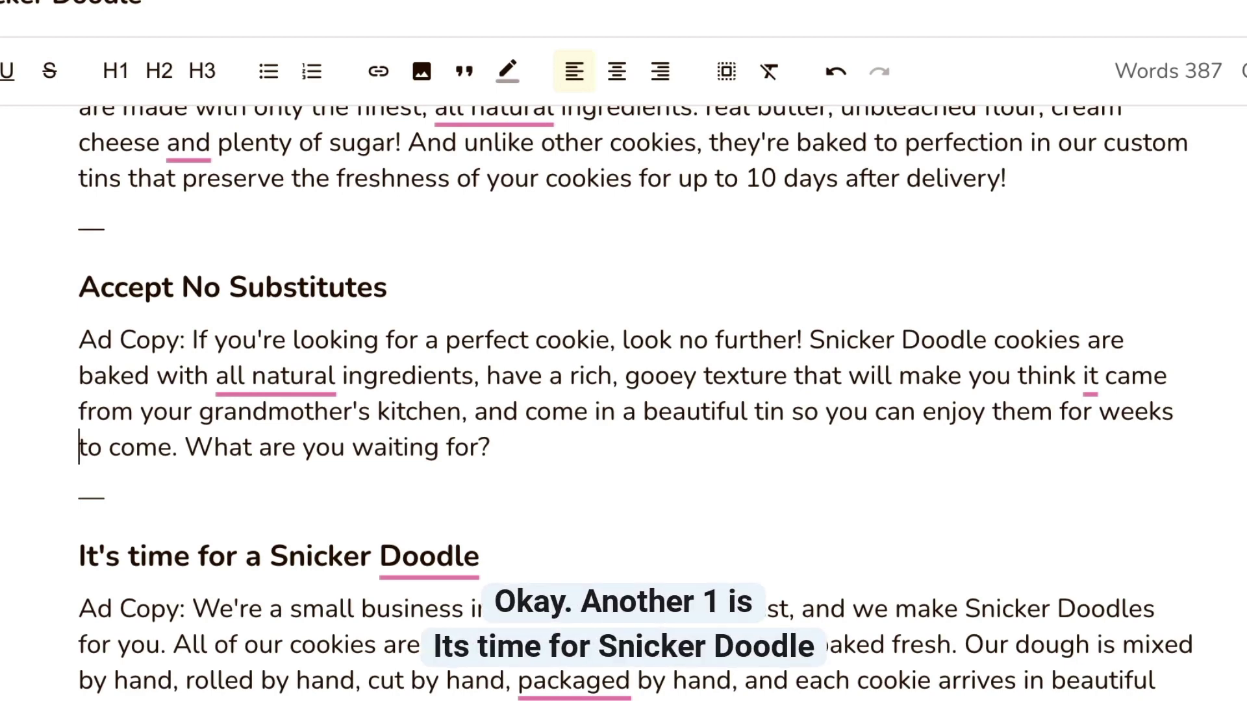
pyautogui.scroll(-5, 623, 351)
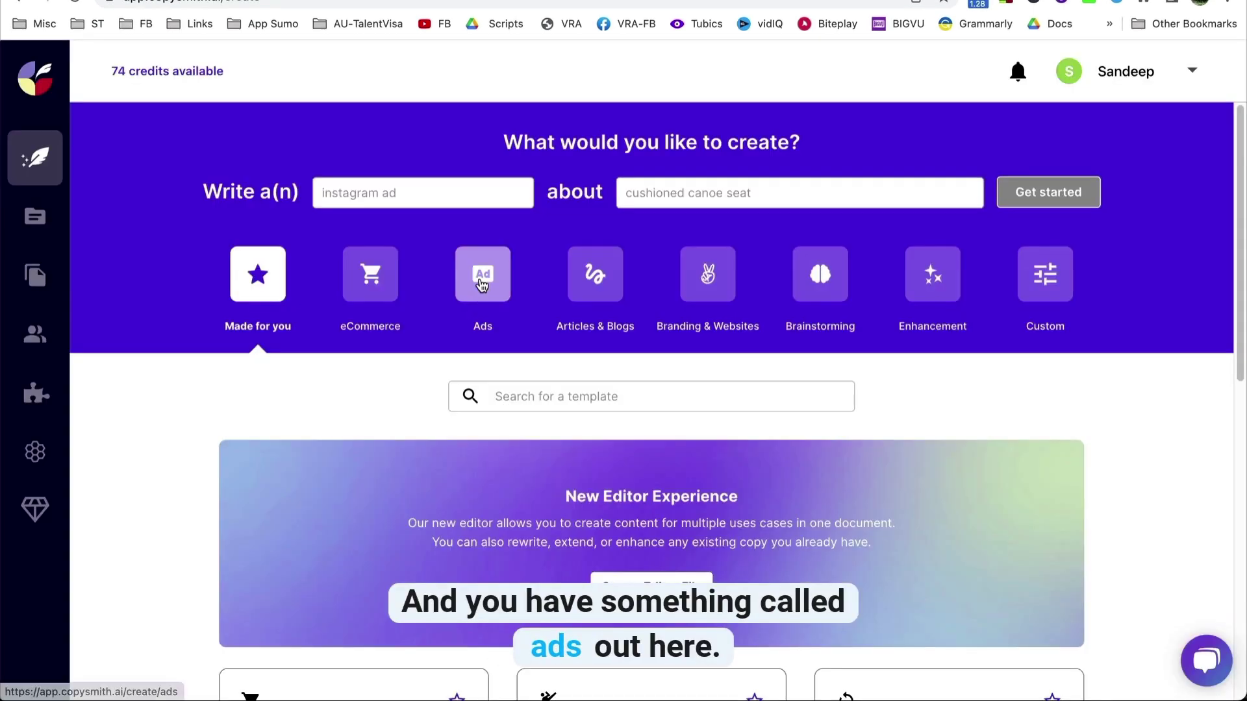
# Switch to Copysmith and create a new Facebook Ad file named Snicker Doodle Ad in the Uncategorized location.
pyautogui.click(481, 286)
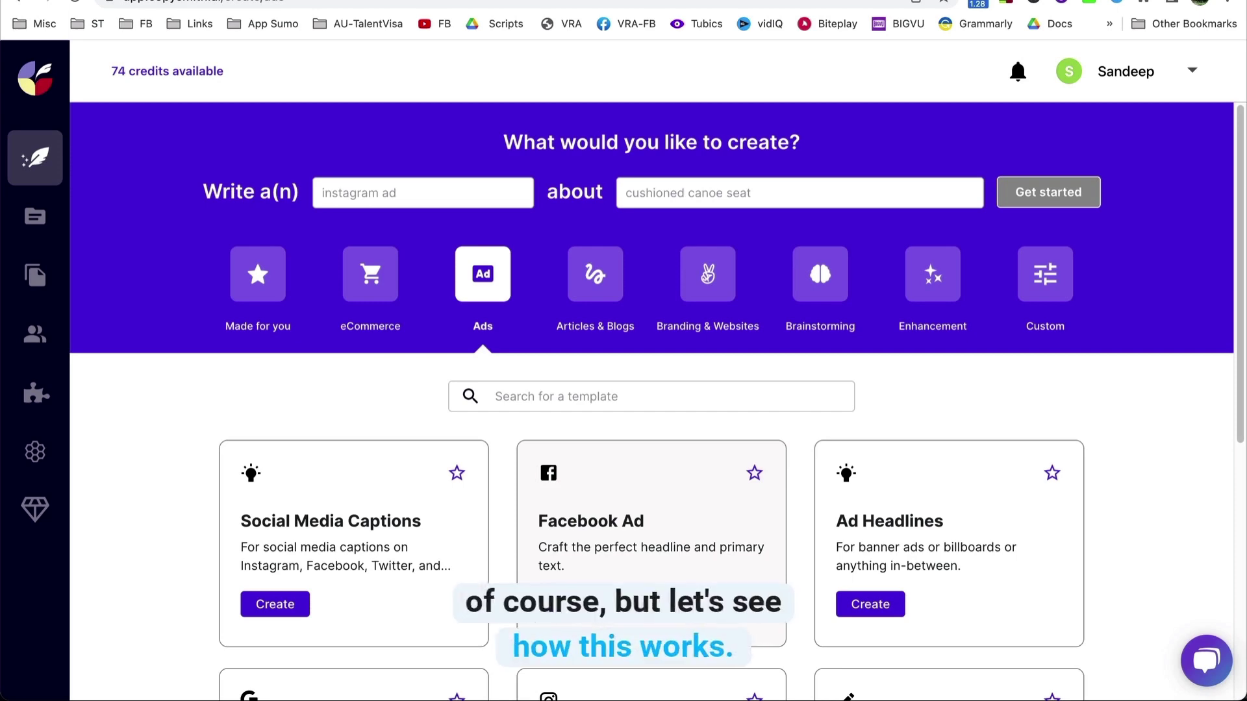
pyautogui.click(573, 604)
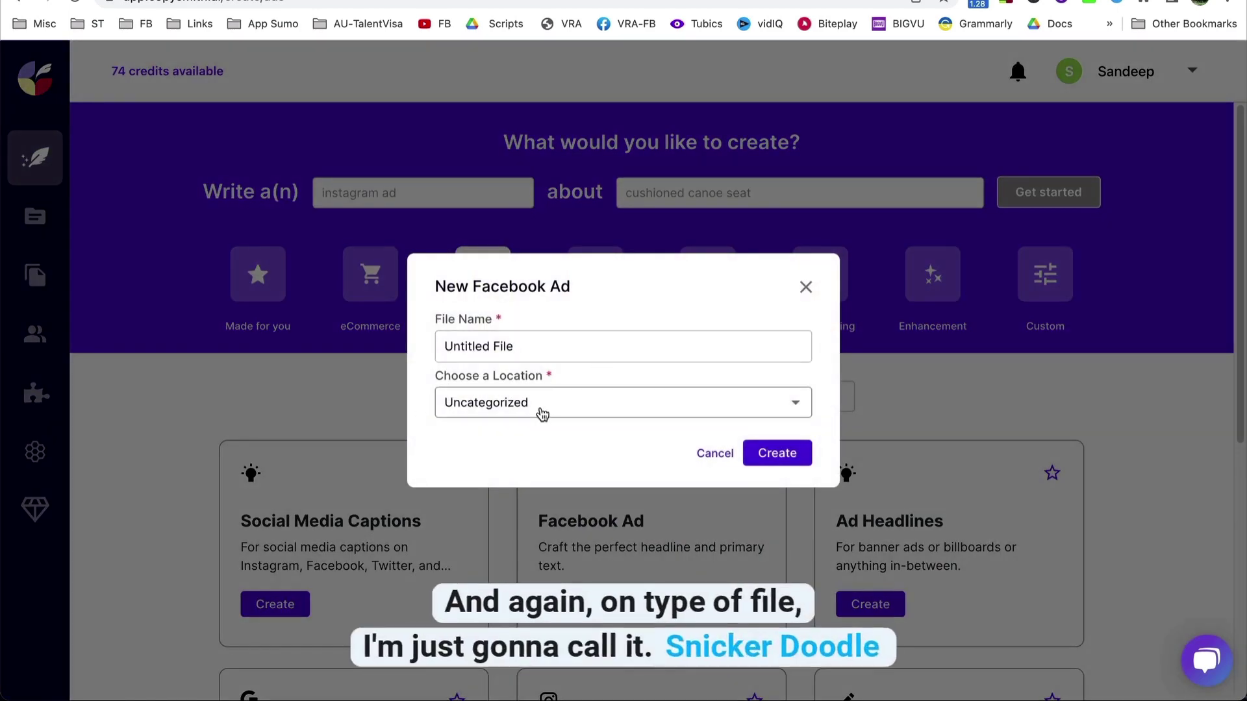
pyautogui.click(552, 346)
pyautogui.tripleClick(552, 346)
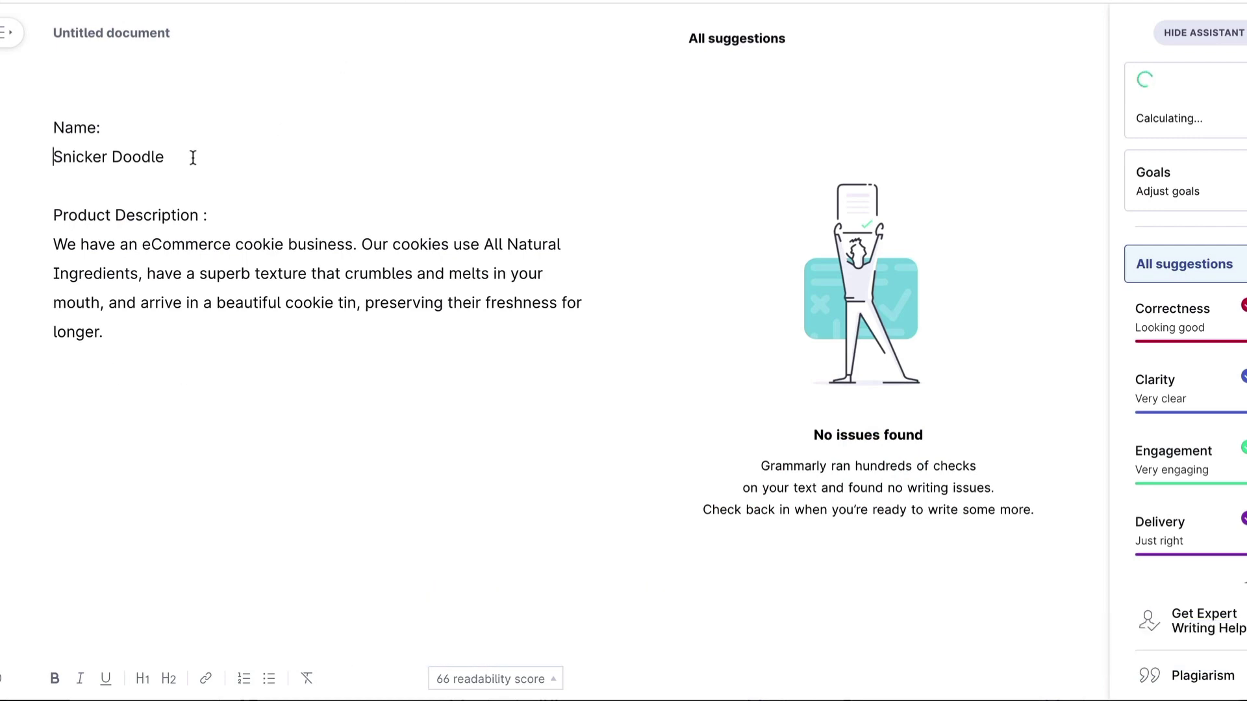
pyautogui.moveTo(189, 158); pyautogui.dragTo(41, 163)
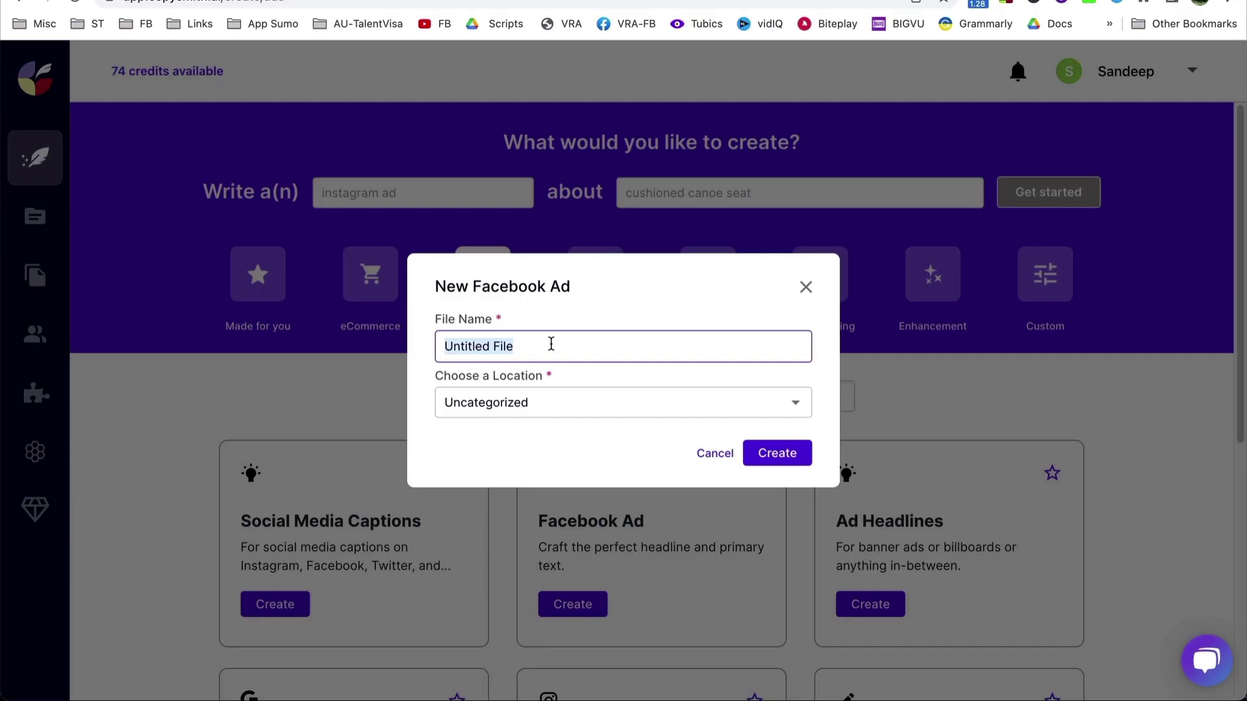
pyautogui.press('super+v')
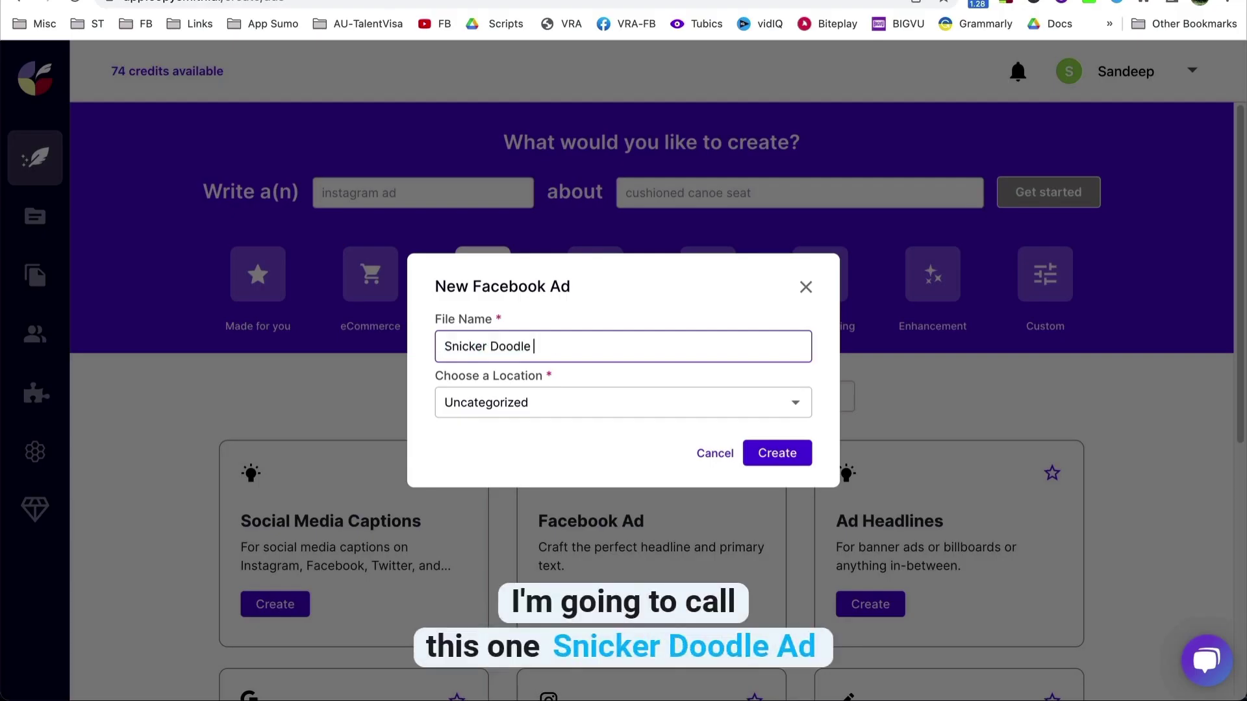
pyautogui.write('Ad')
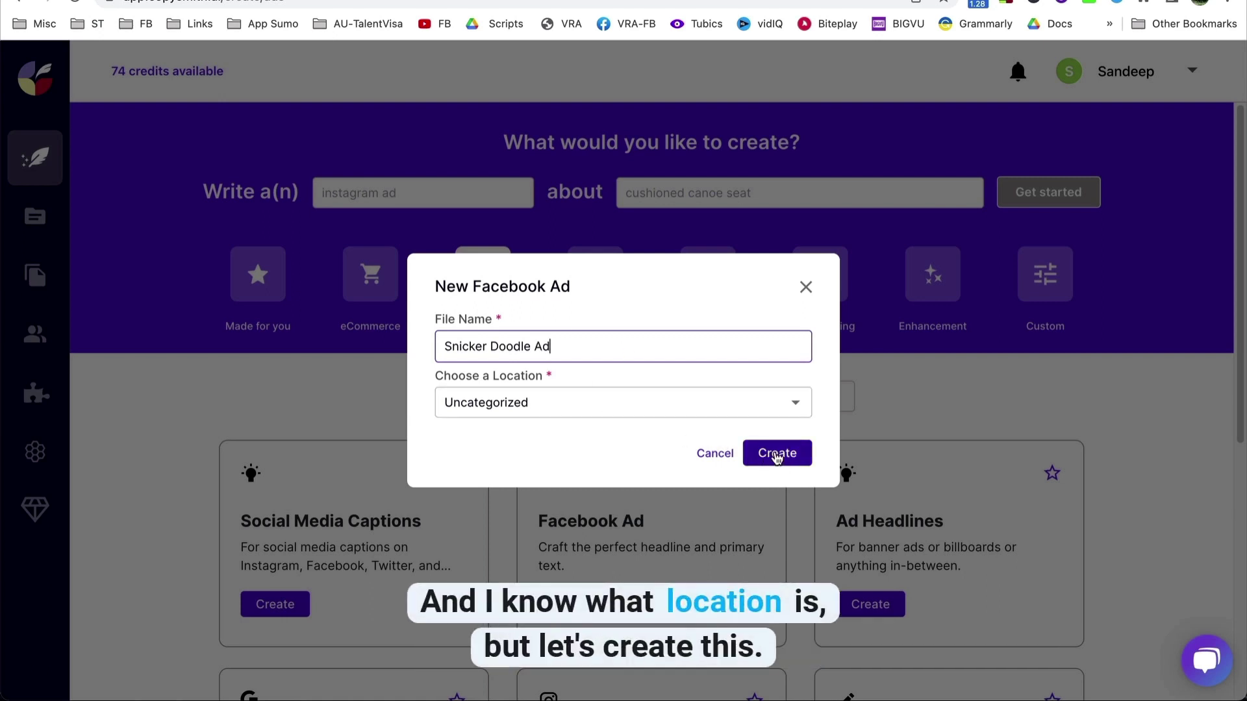
pyautogui.click(711, 403)
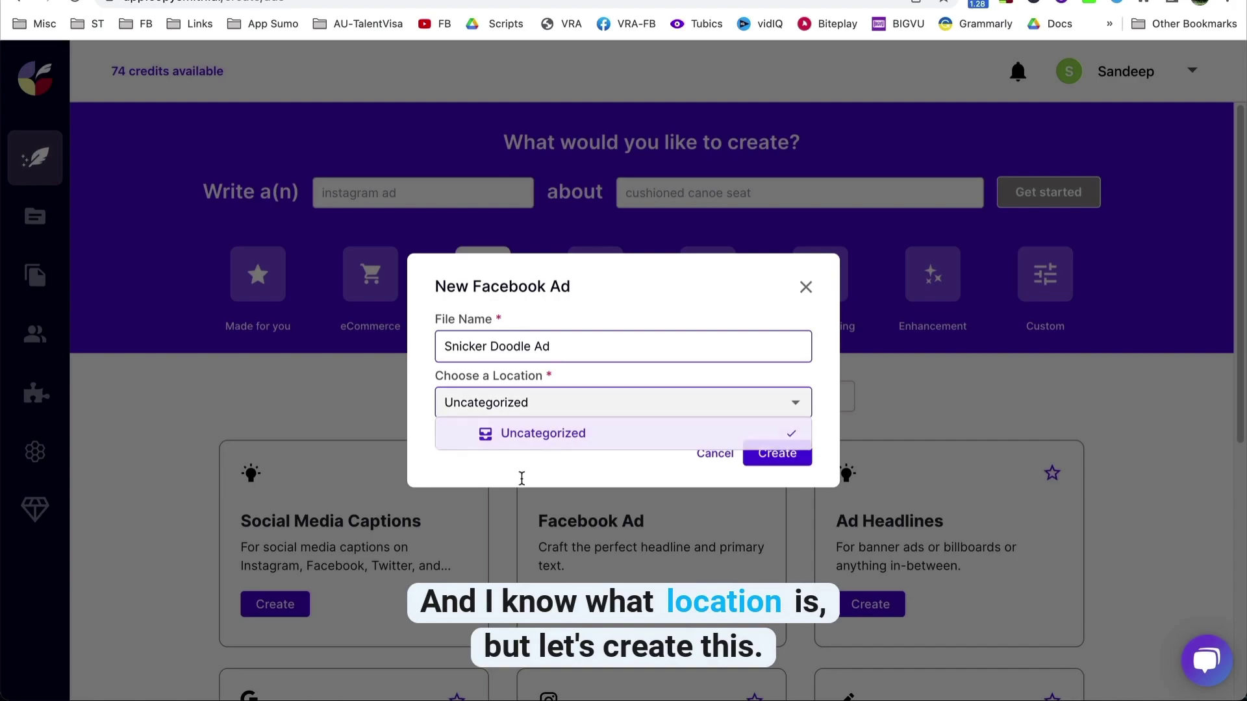
pyautogui.click(785, 468)
pyautogui.click(781, 454)
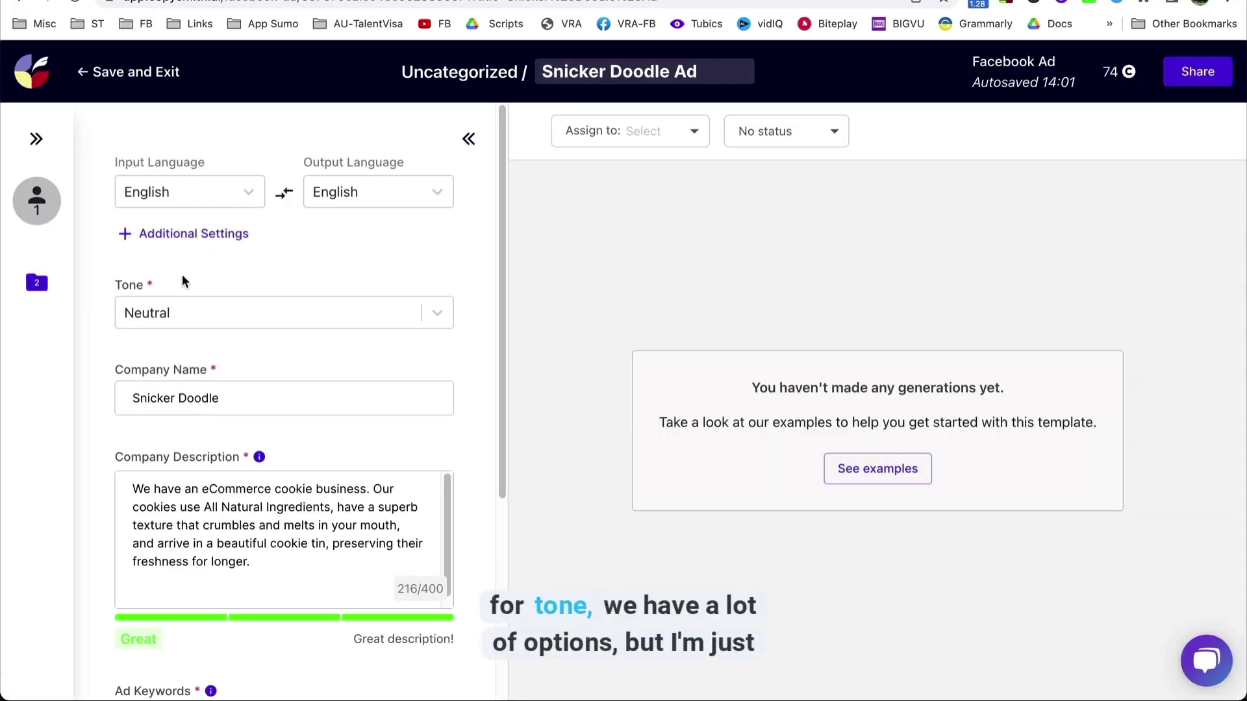
# Keep the tone at Neutral and generate the Facebook ads from the filled-in Snicker Doodle company description and ad keywords.
pyautogui.click(356, 315)
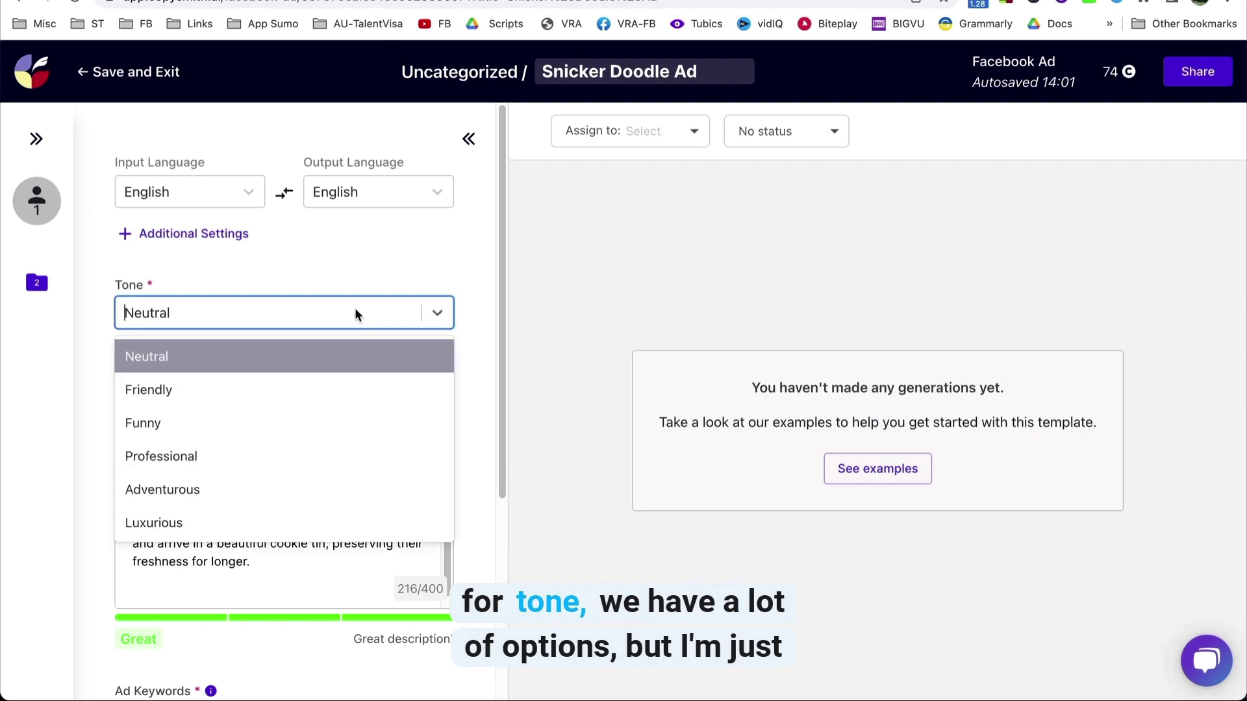
pyautogui.click(353, 256)
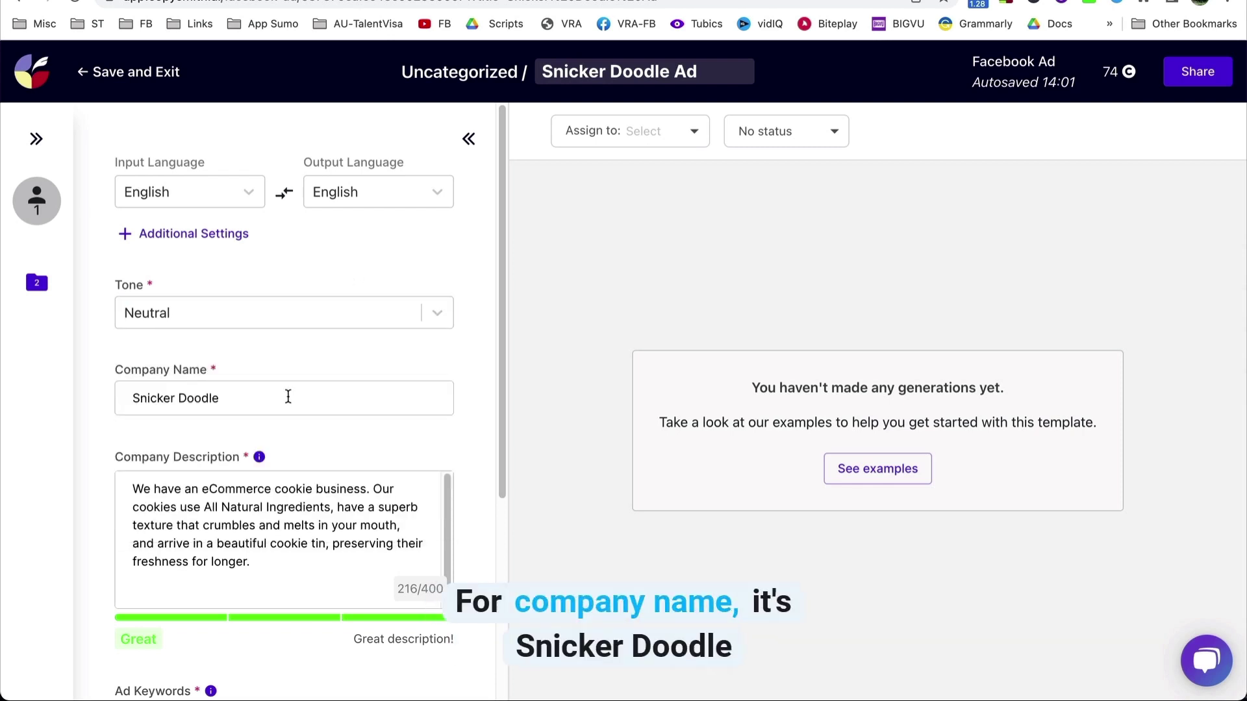
pyautogui.scroll(-2, 287, 393)
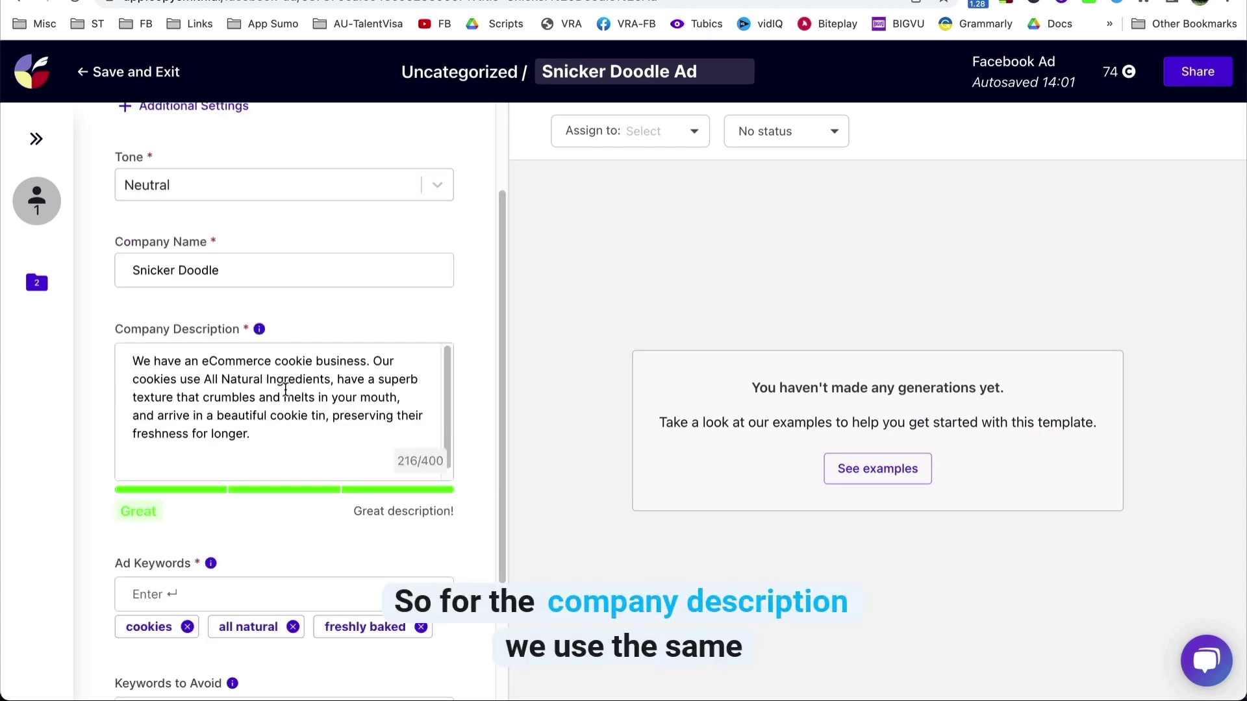
pyautogui.scroll(-1, 286, 389)
pyautogui.scroll(-2, 344, 505)
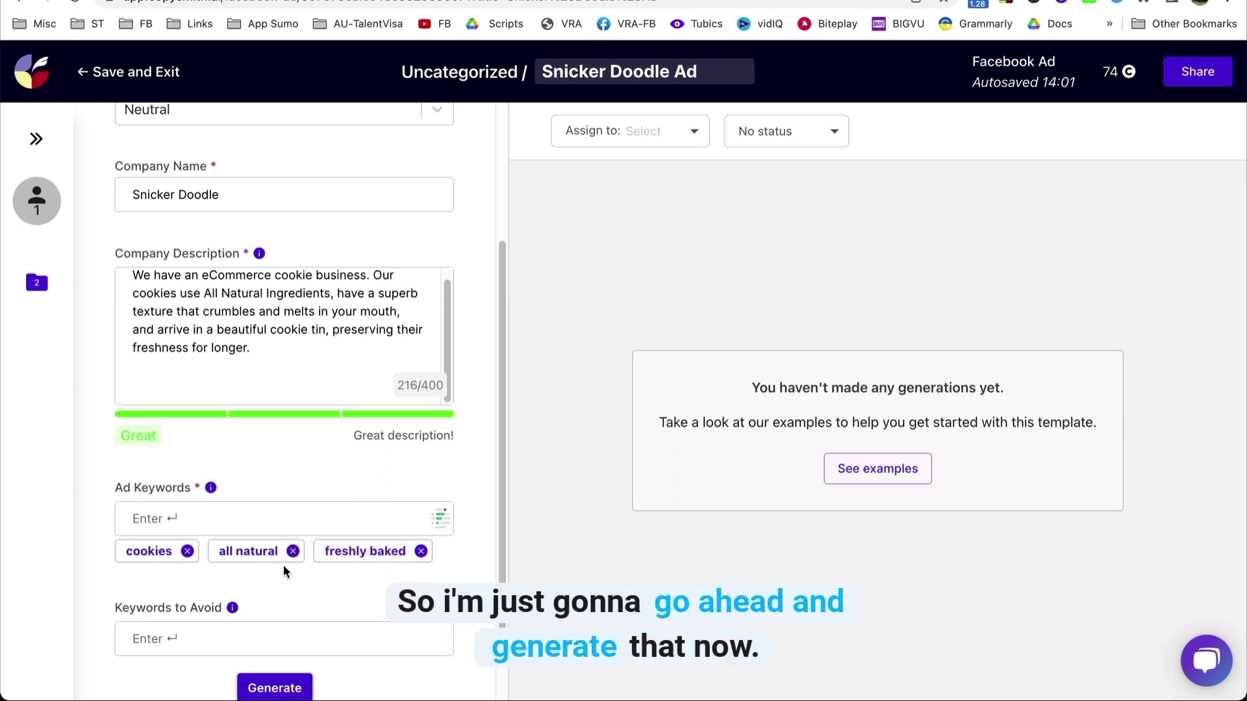
pyautogui.scroll(-3, 423, 546)
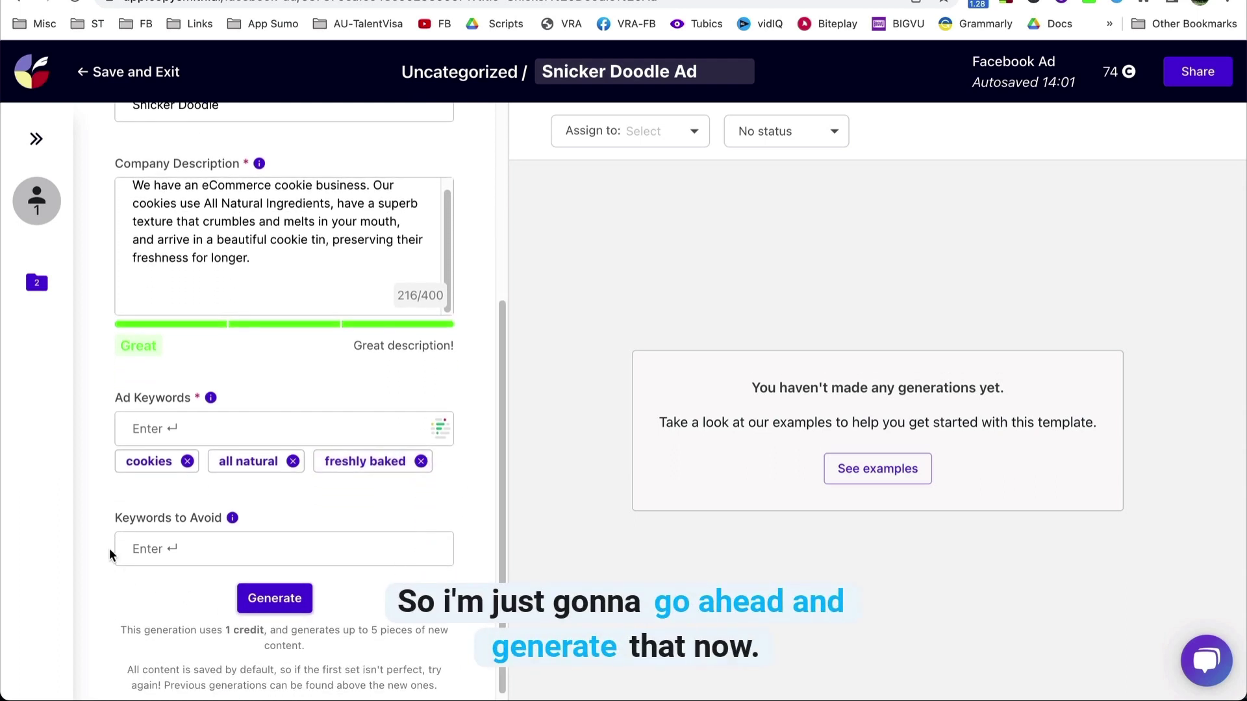
pyautogui.click(275, 600)
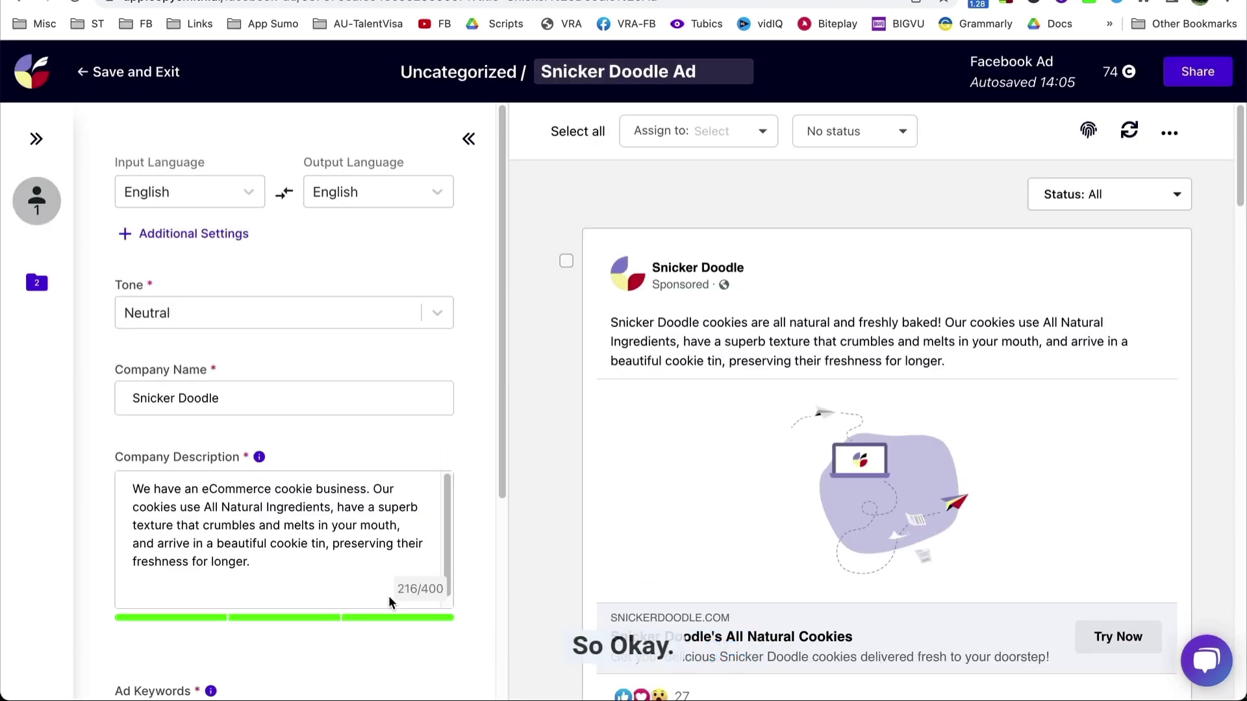
# Examine the generated Snicker Doodle Facebook ad previews, including their primary text, headlines and ad format.
pyautogui.scroll(-3, 859, 501)
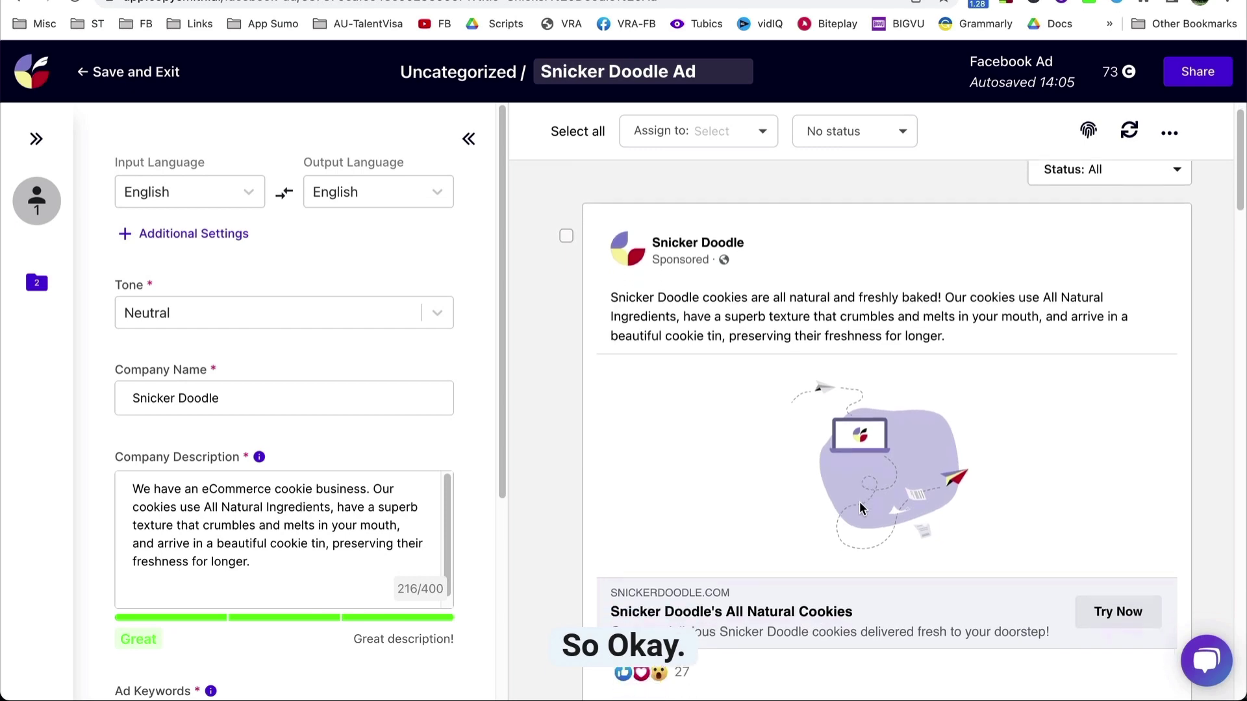
pyautogui.scroll(3, 859, 501)
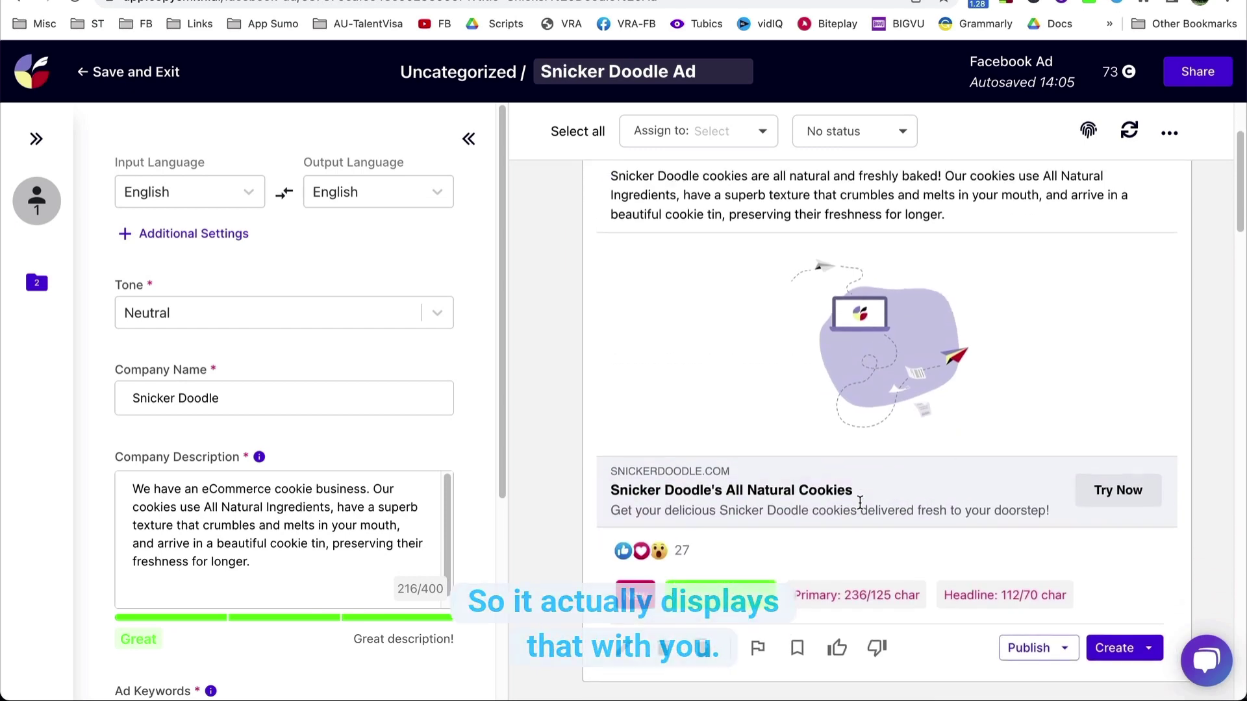
pyautogui.scroll(1, 804, 518)
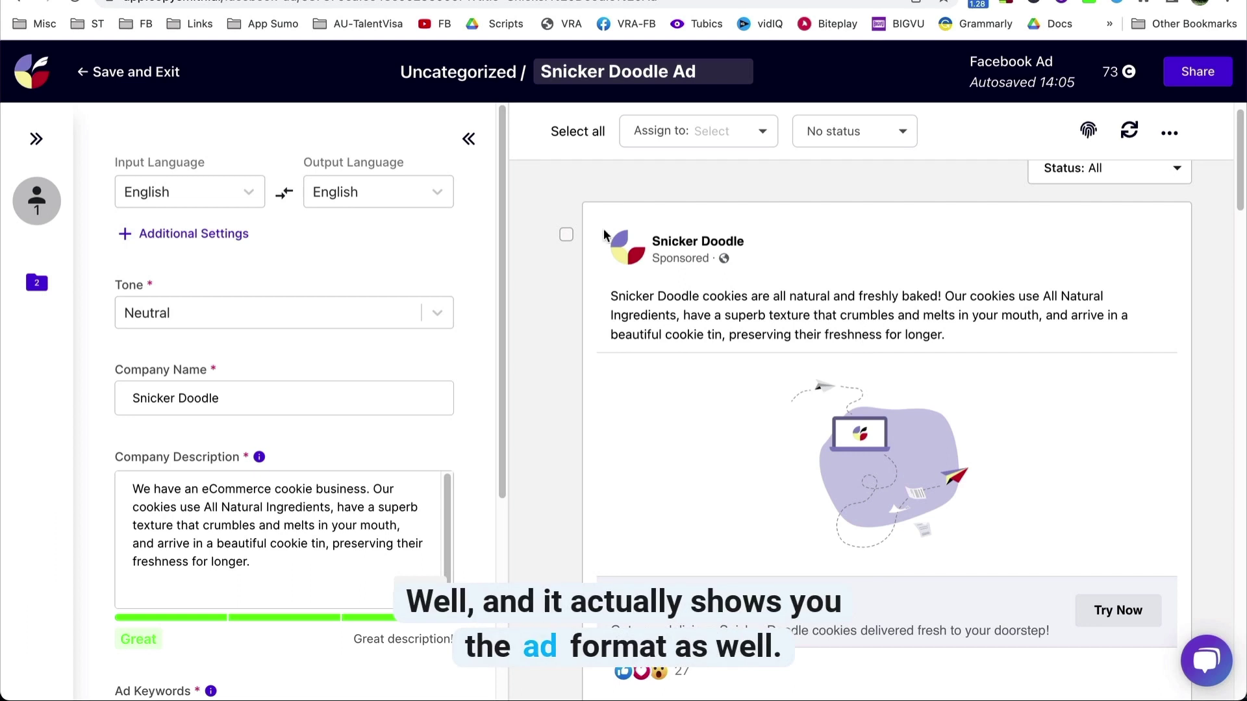
pyautogui.scroll(-1, 1104, 593)
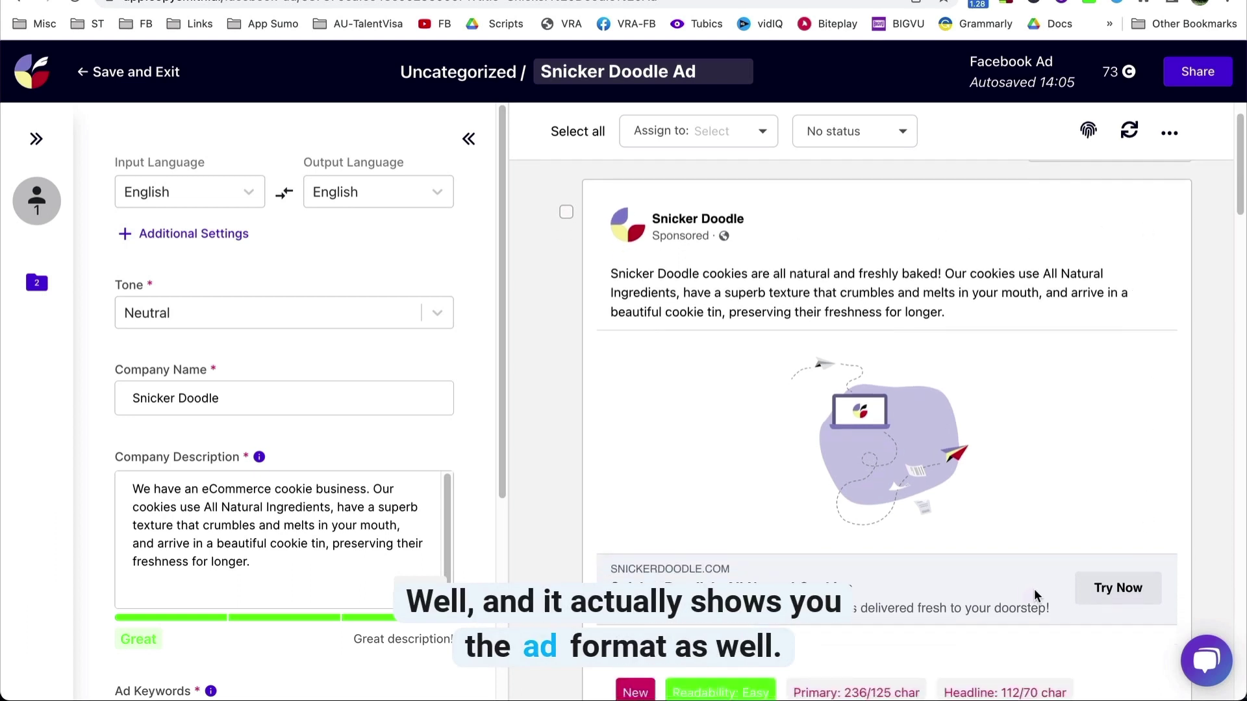
pyautogui.scroll(-1, 866, 584)
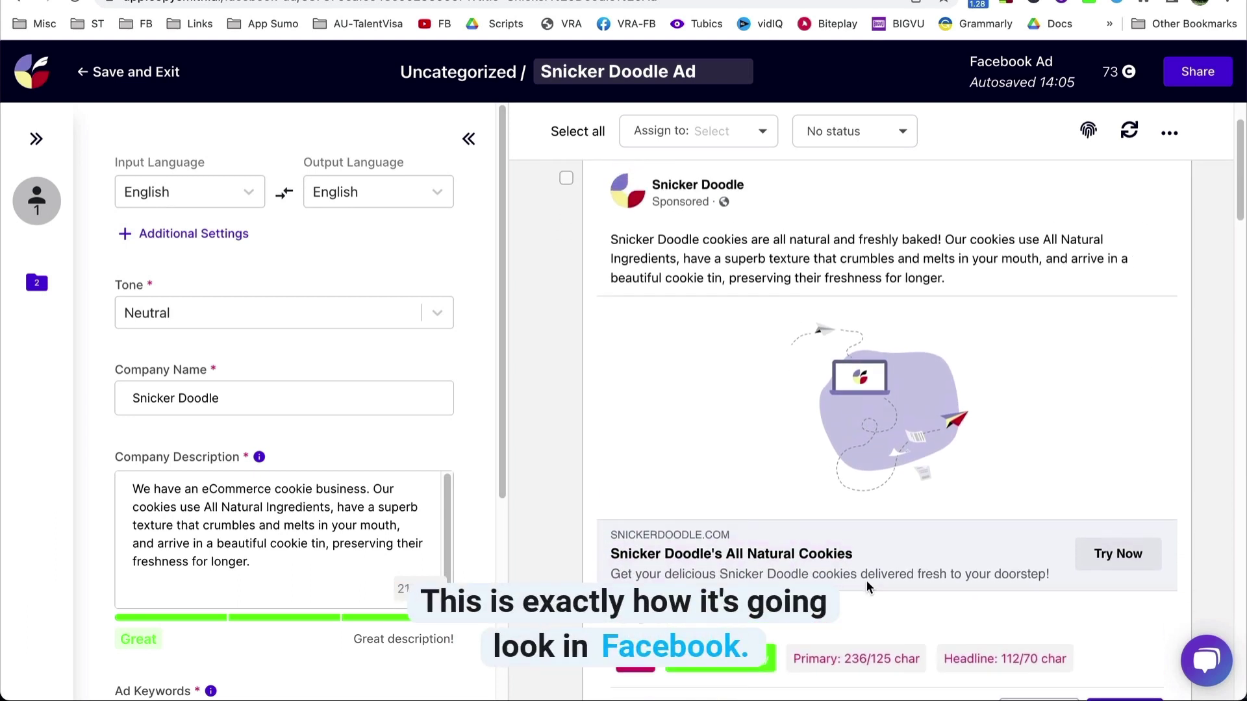
pyautogui.scroll(-10, 969, 353)
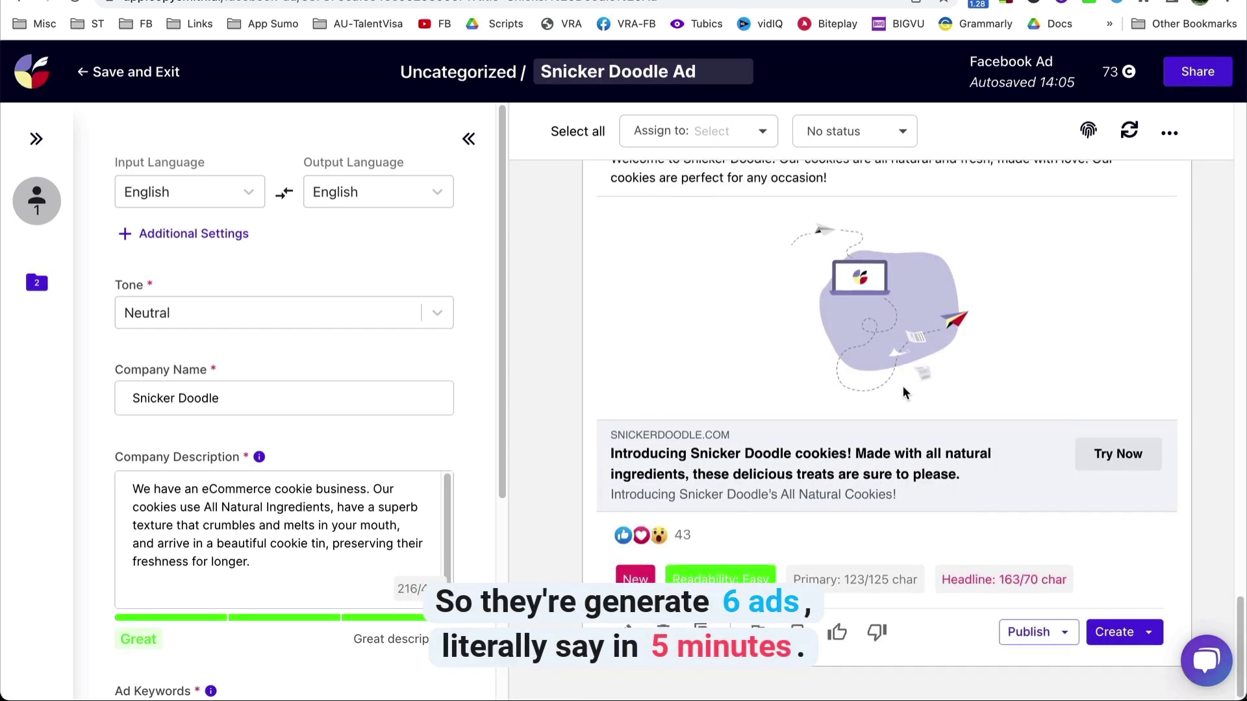
pyautogui.scroll(6, 903, 389)
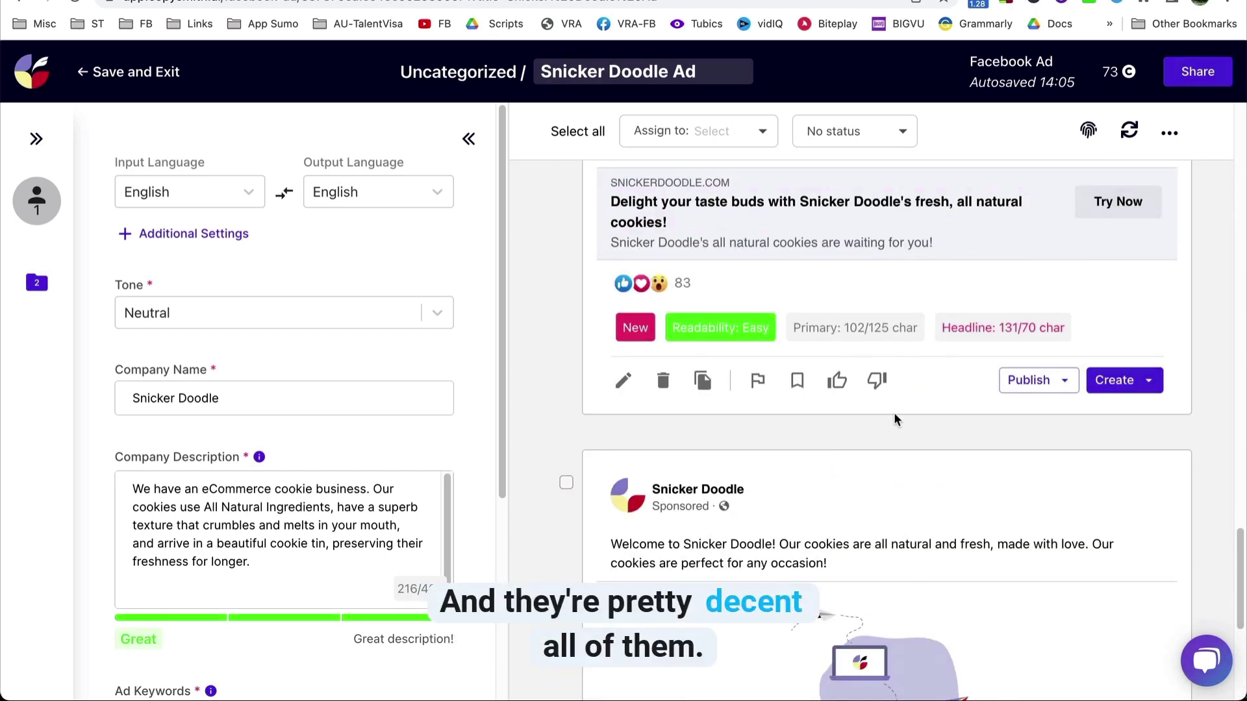
pyautogui.scroll(10, 946, 537)
pyautogui.scroll(1, 946, 534)
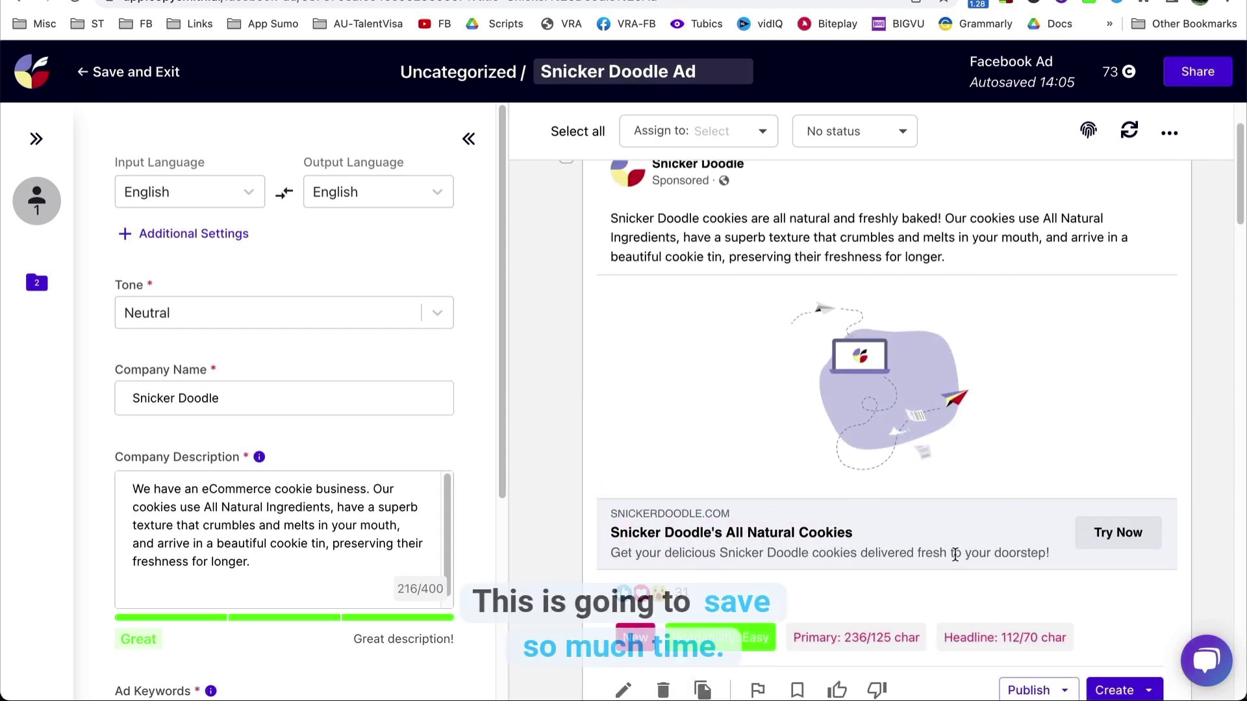
pyautogui.scroll(-5, 755, 508)
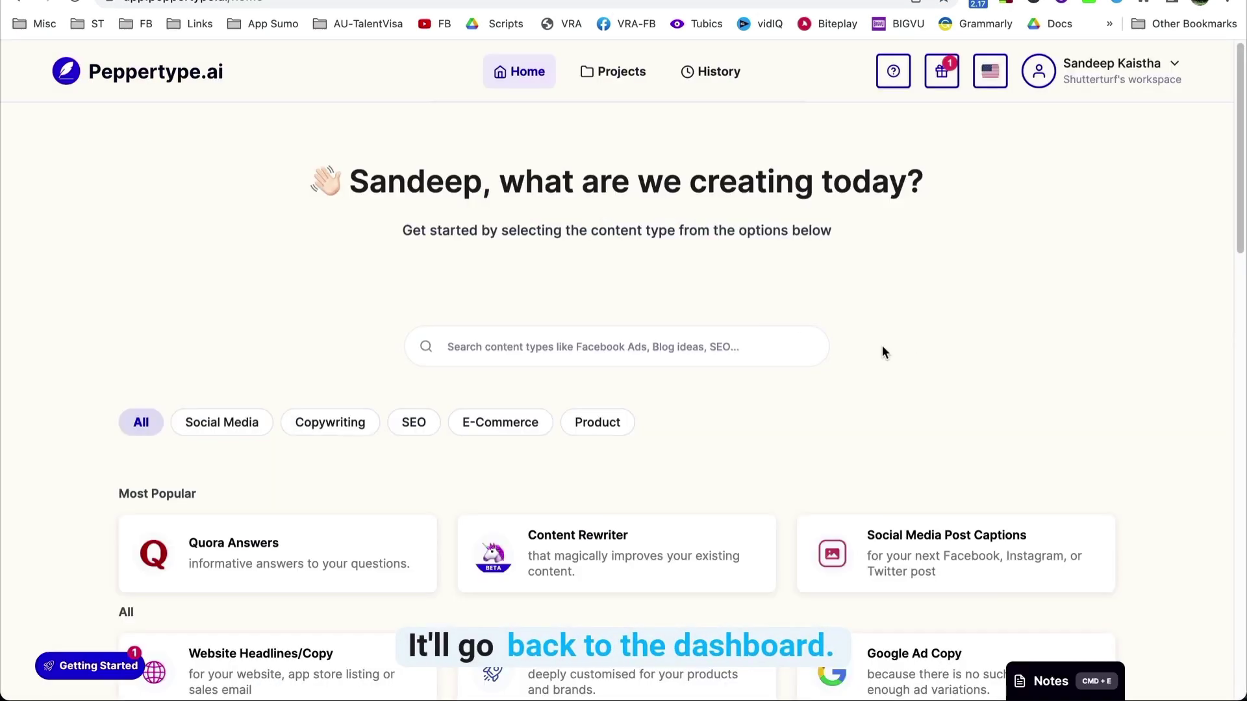
# Switch to Peppertype.ai and open the Facebook Ad Copies content type.
pyautogui.scroll(-1, 882, 345)
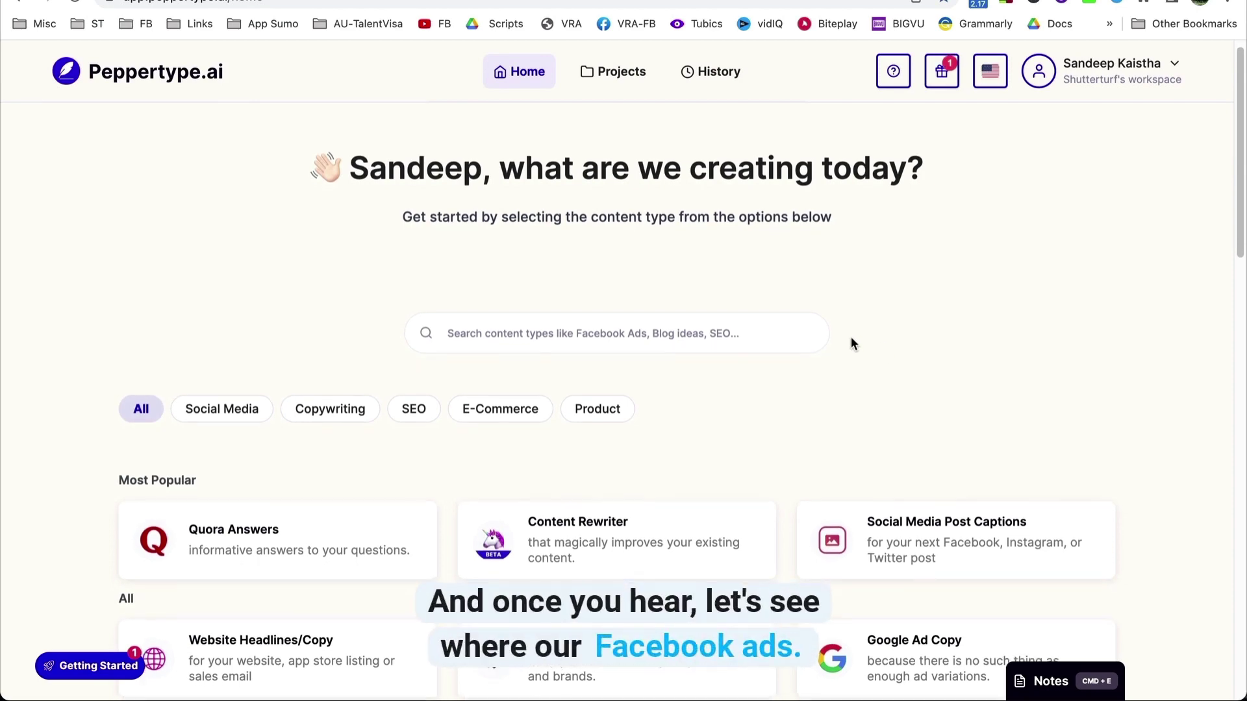
pyautogui.scroll(-1, 852, 343)
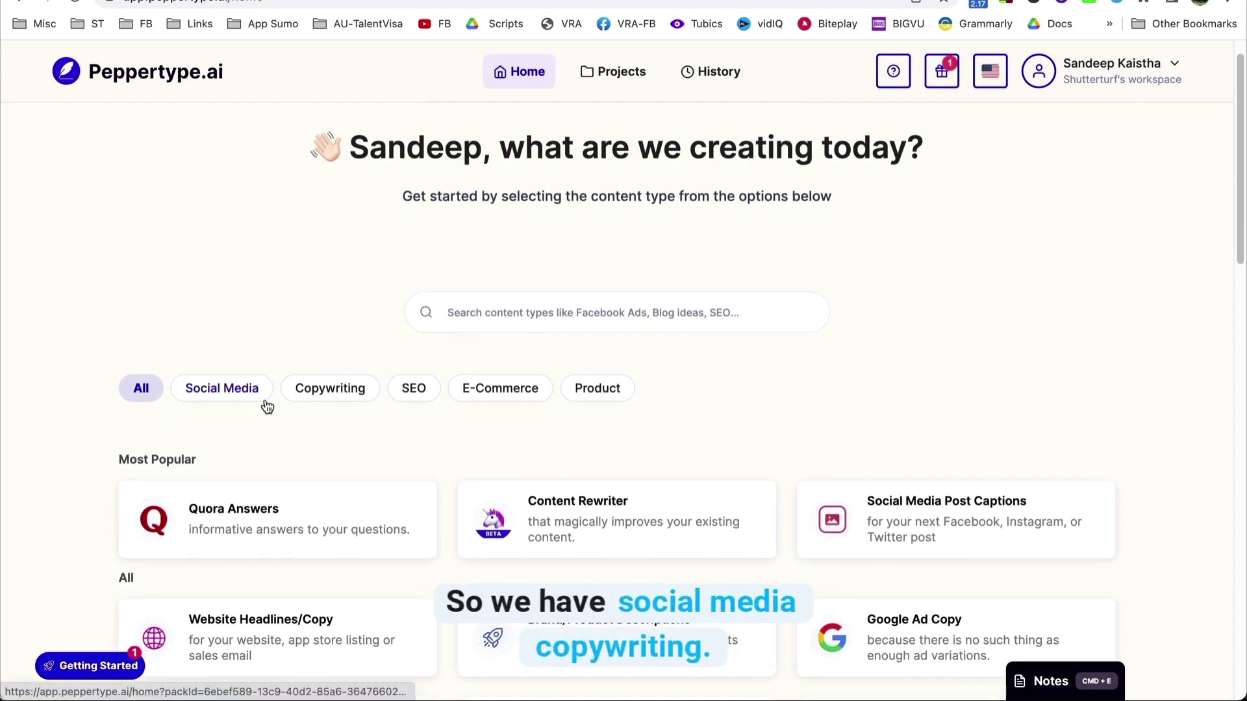
pyautogui.scroll(-5, 883, 401)
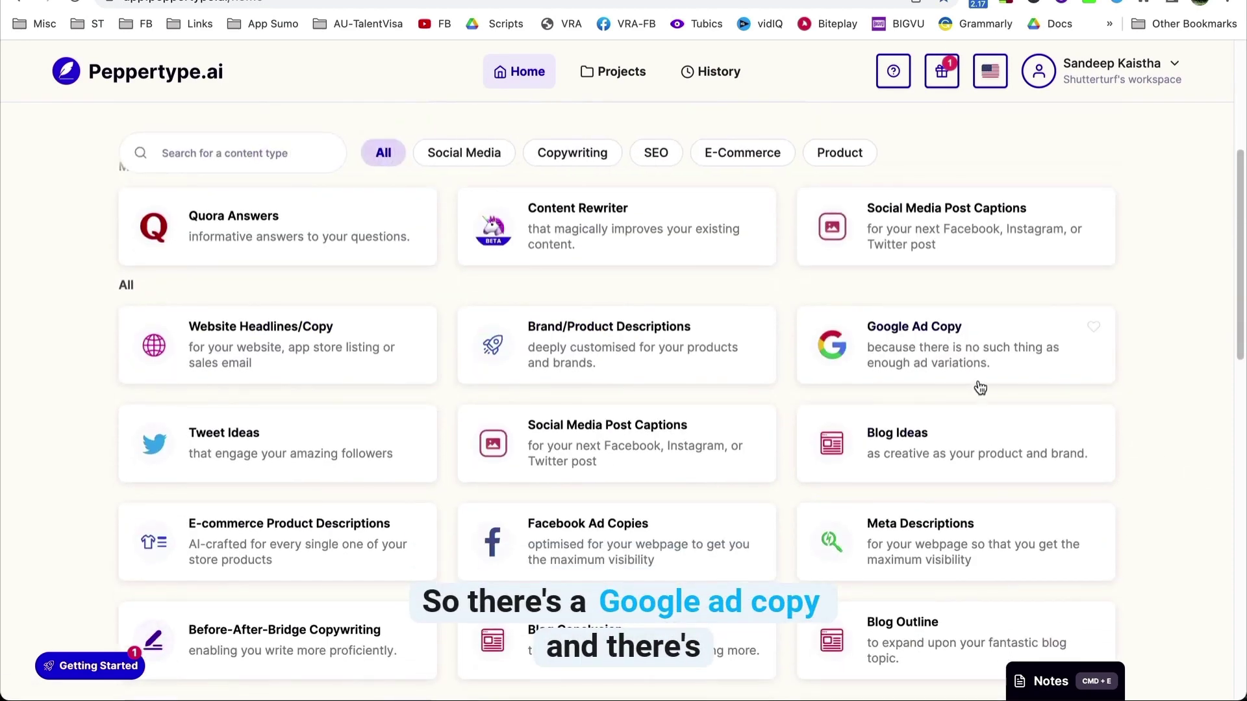
pyautogui.click(575, 544)
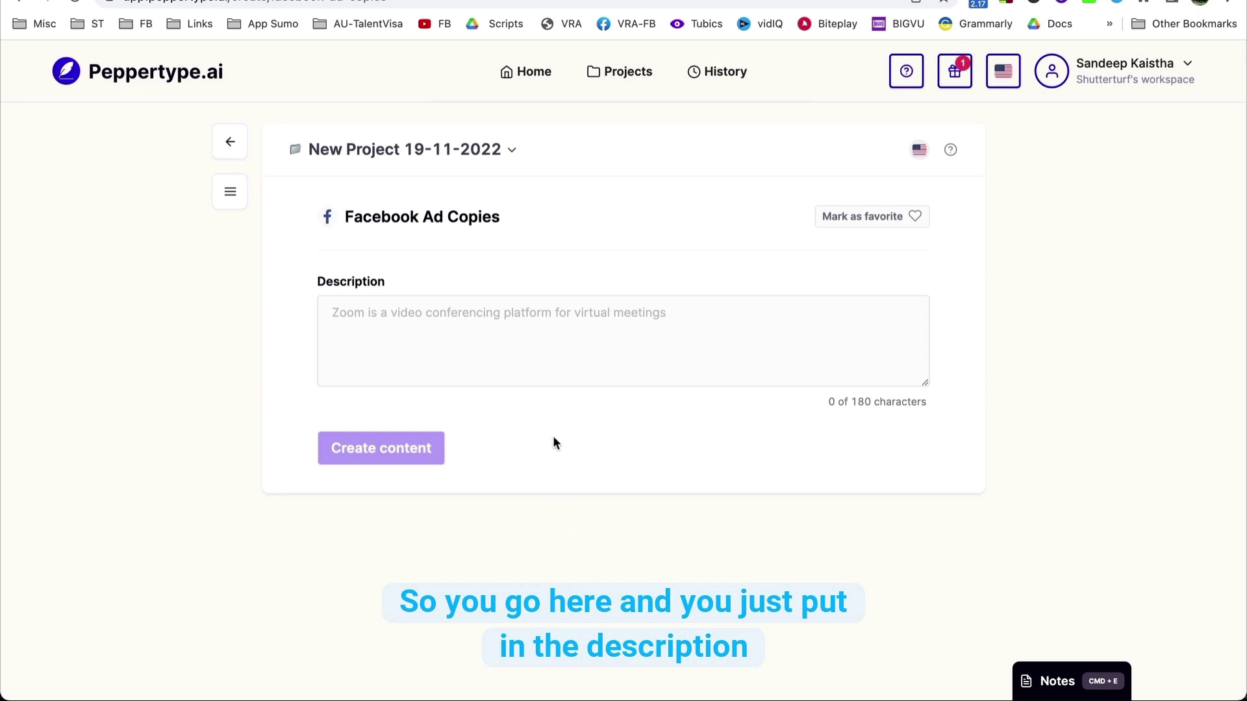
# Describe Snicker Doodle as an all-natural eCommerce cookie business with a superb melting texture and a beautiful cookie tin, and create the Facebook ad copies.
pyautogui.click(638, 335)
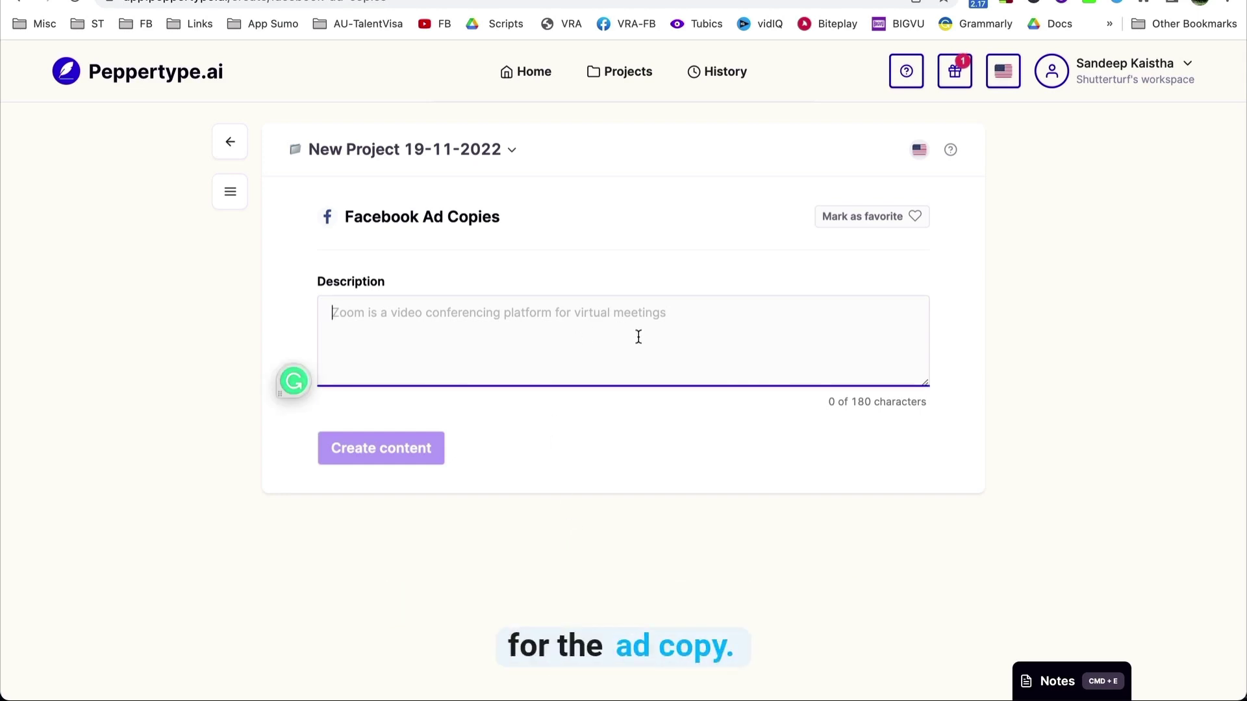
pyautogui.write('Snicker Doodle is our eCommerce cookie business. Our cookies are all-natural, have a superb texture that crumbles and melts in your mouth, and arrive in a beautiful cookie tin')
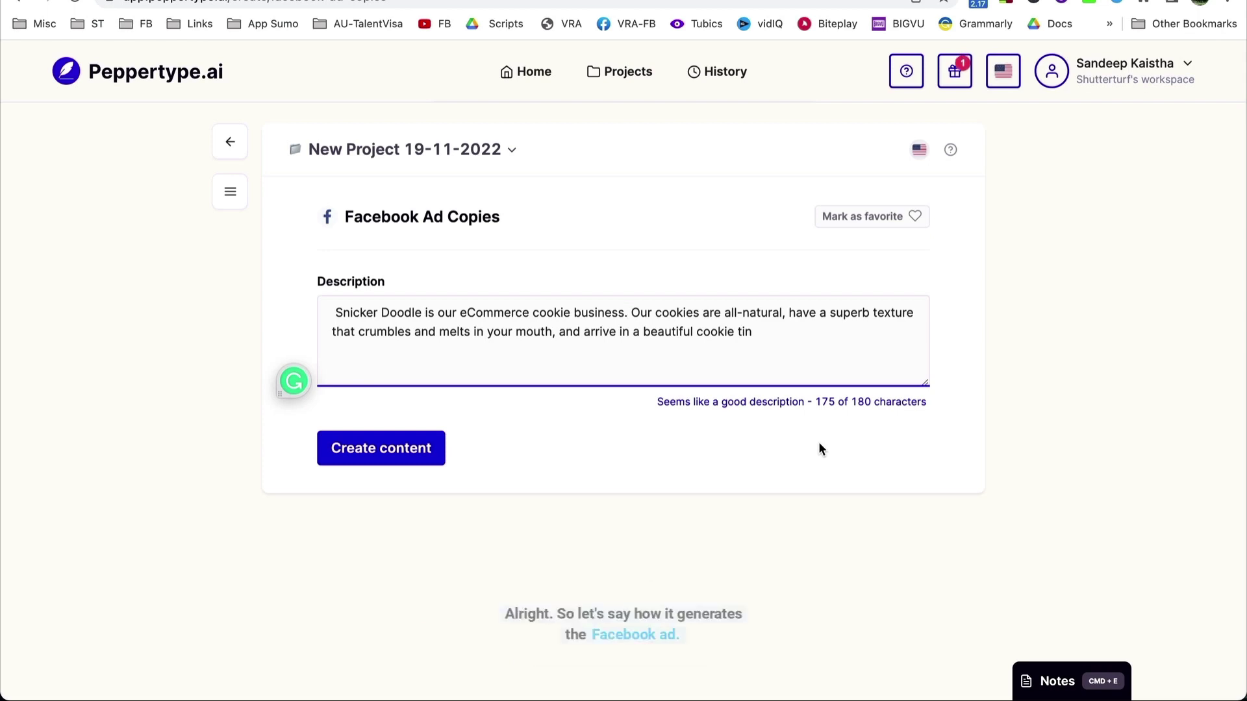
pyautogui.click(393, 459)
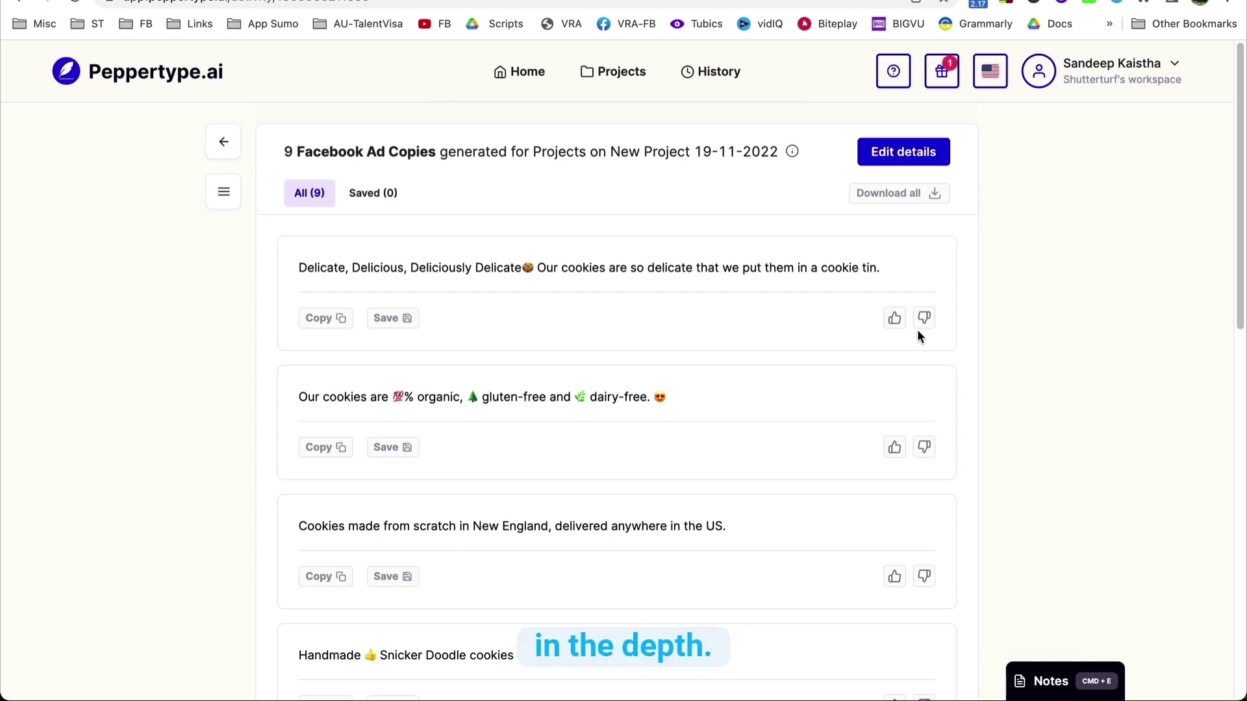
# Compare the Facebook ad copies generated in Peppertype.ai, Copysmith and Rytr, looking at their titles, depth and format.
pyautogui.scroll(-3, 506, 512)
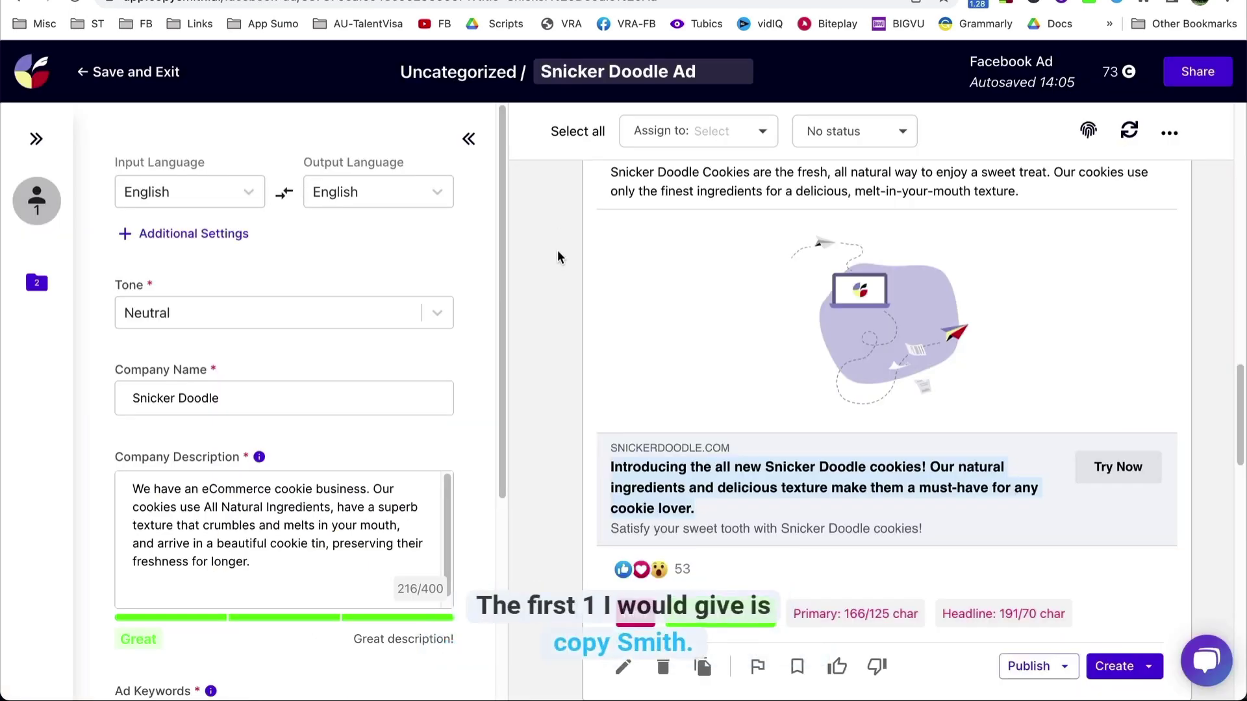
pyautogui.scroll(10, 591, 332)
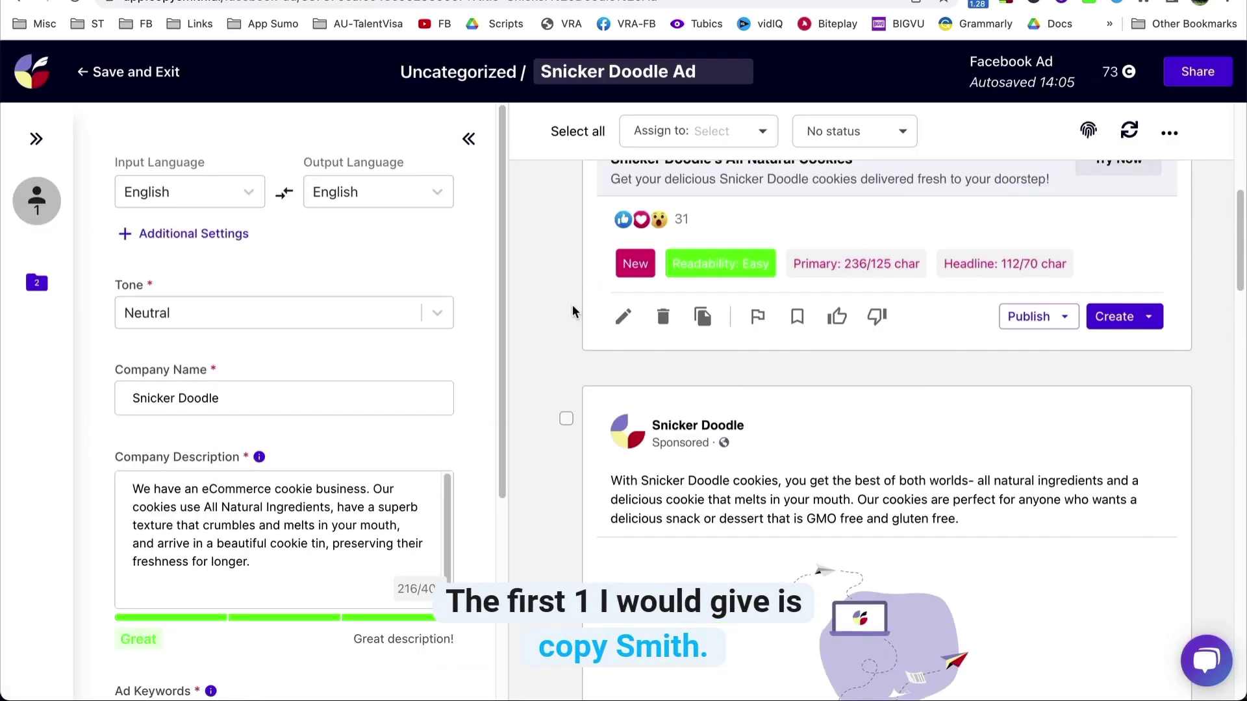
pyautogui.scroll(-2, 566, 307)
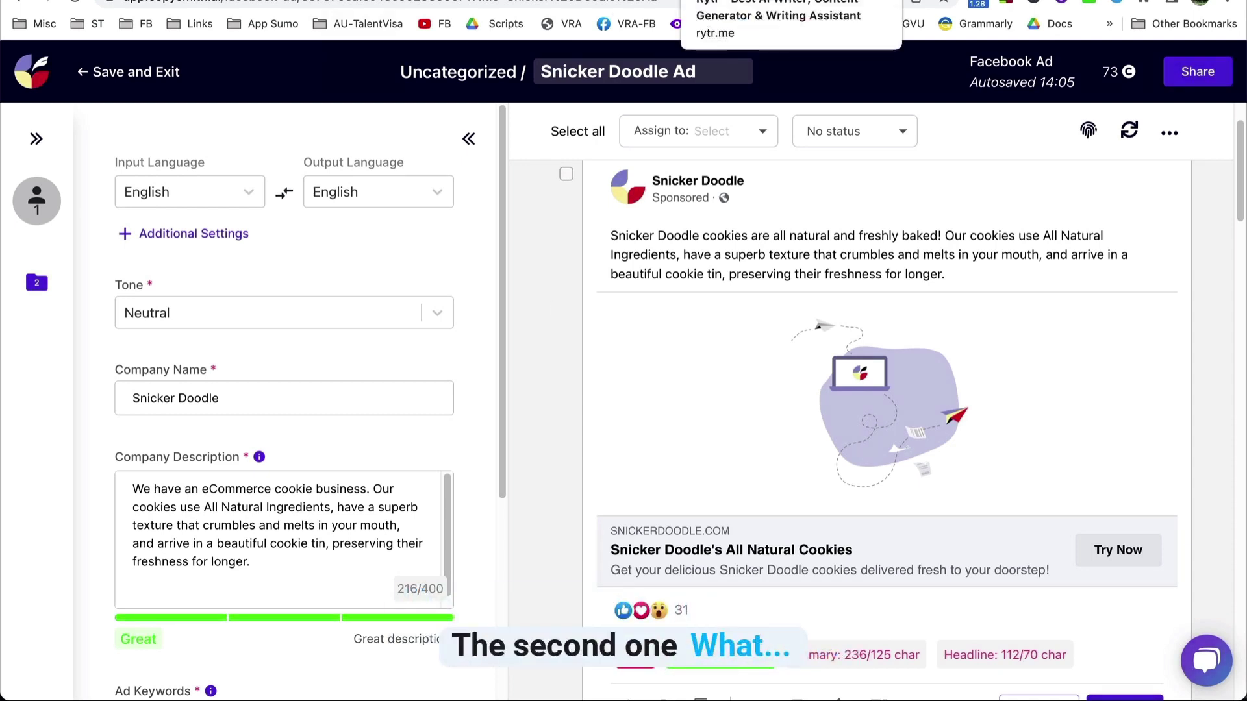
pyautogui.click(721, 1)
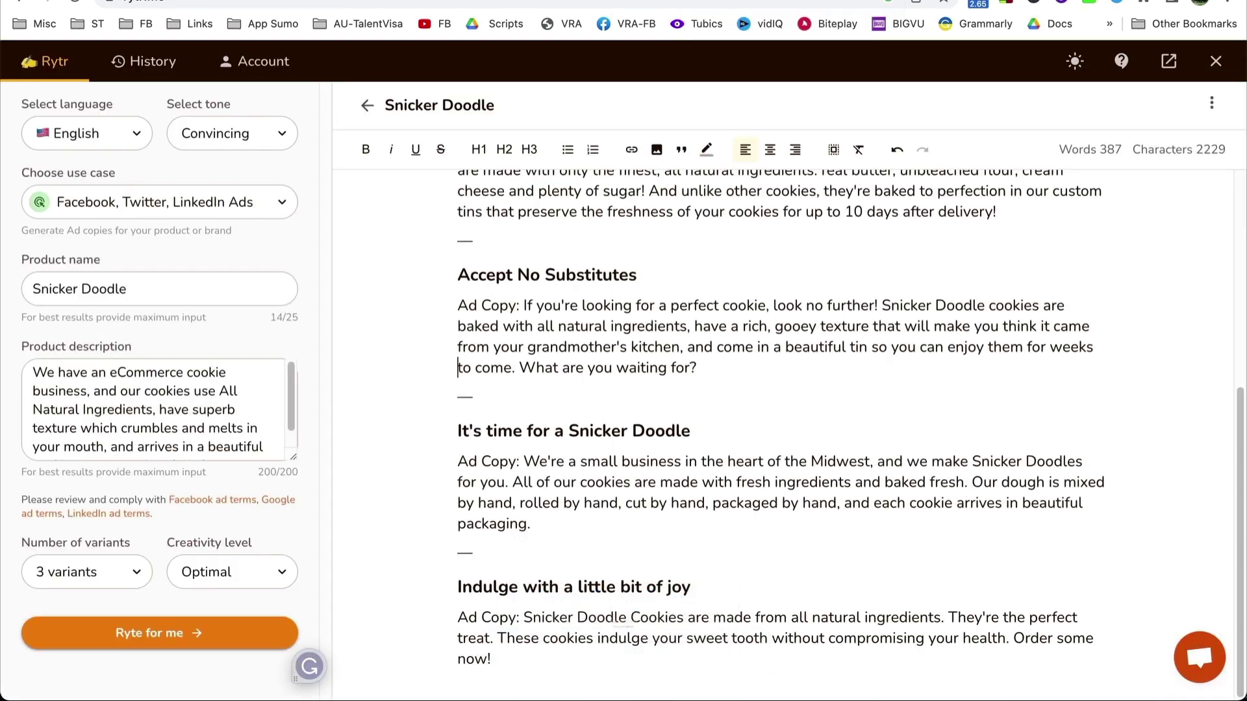
pyautogui.tripleClick(615, 279)
pyautogui.click(631, 347)
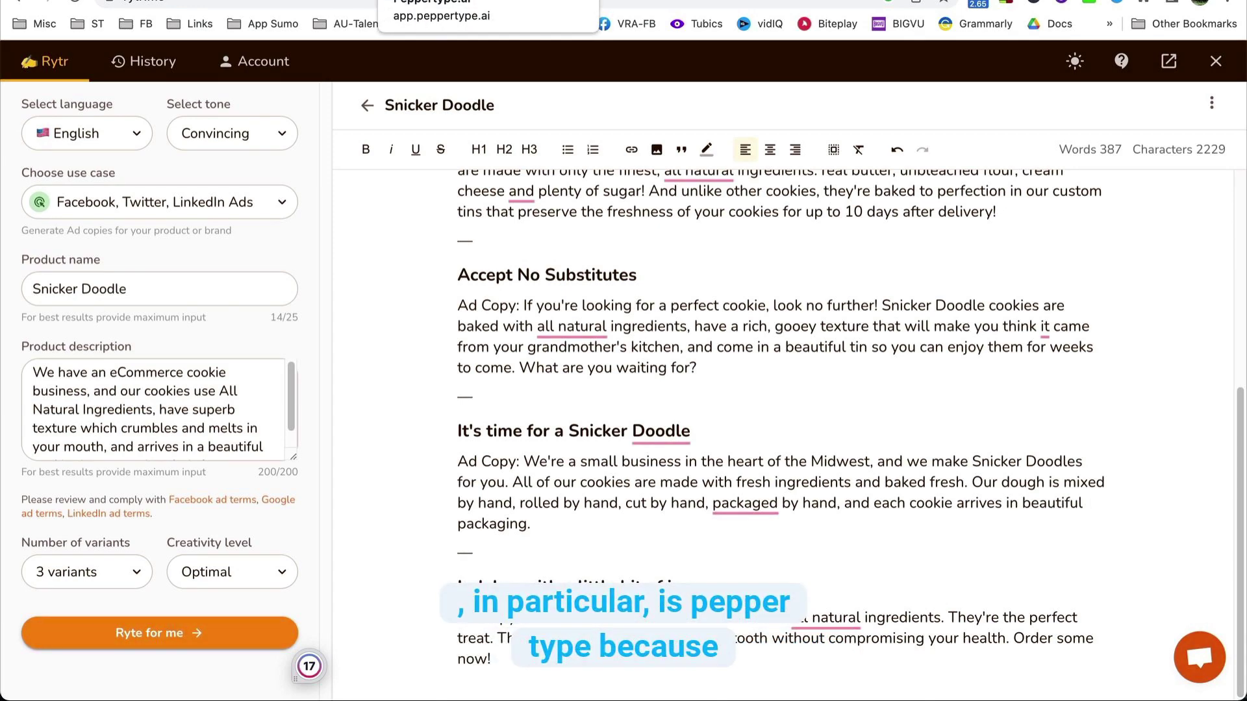
pyautogui.click(429, 1)
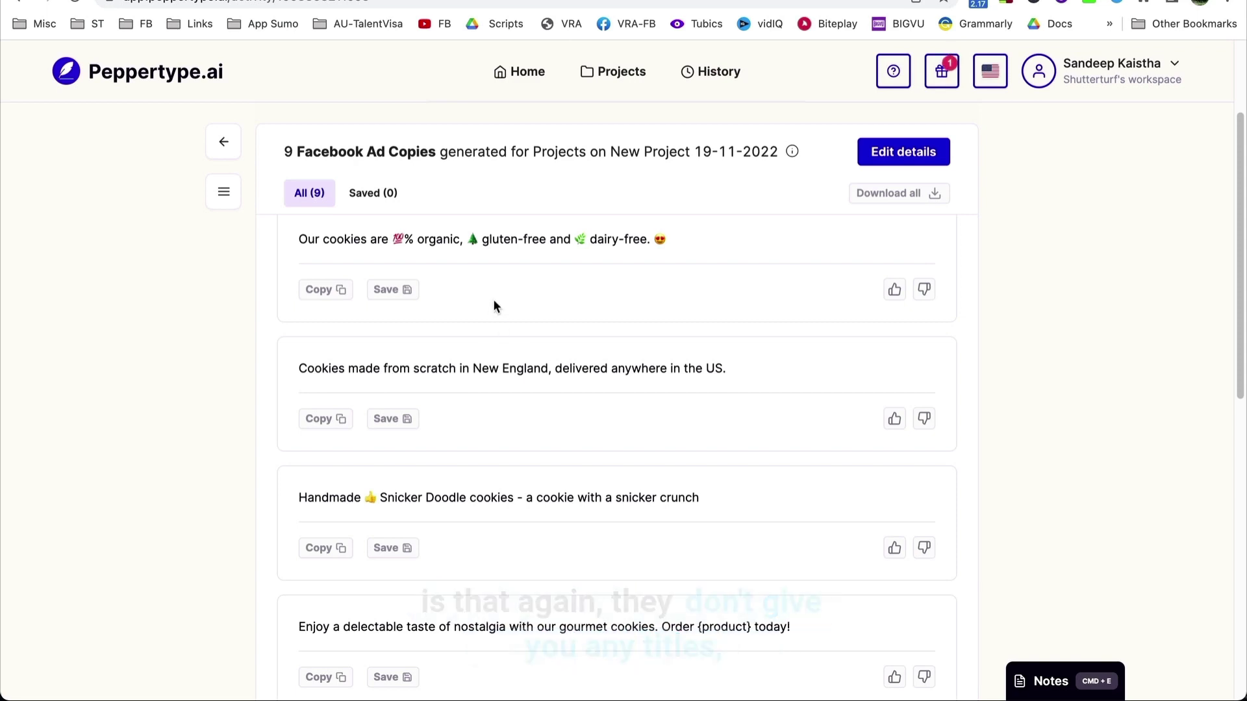
pyautogui.scroll(3, 735, 488)
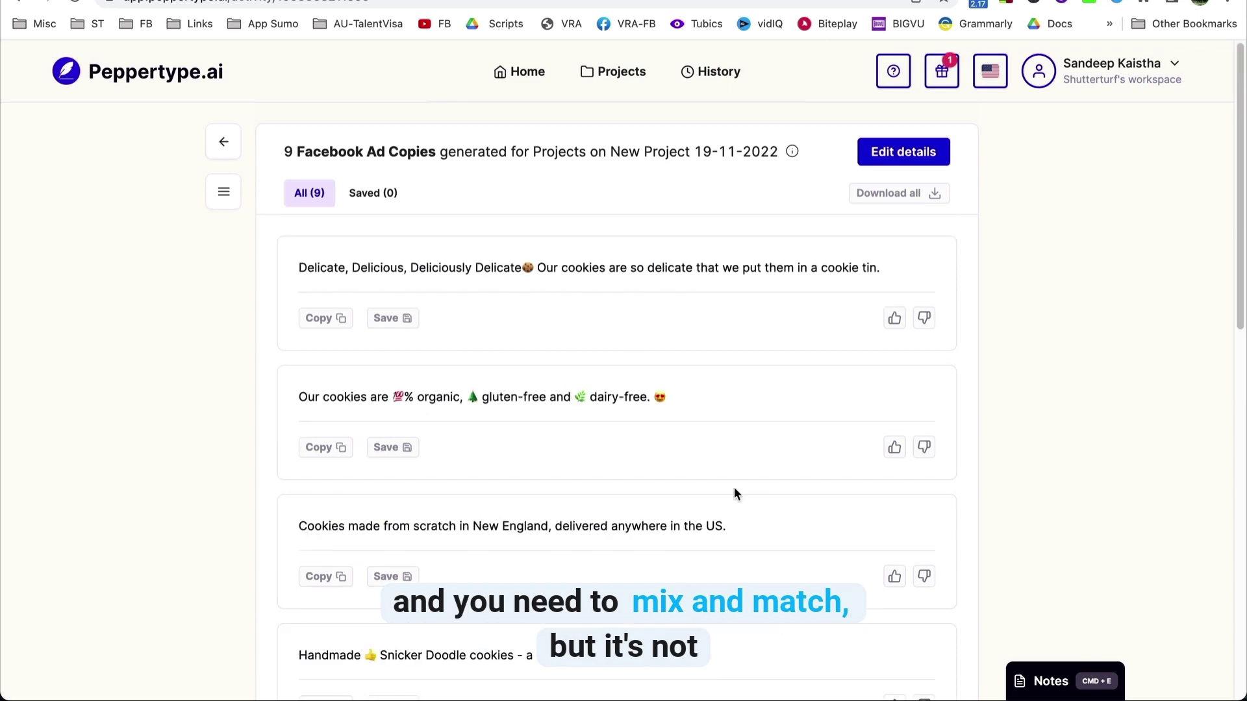